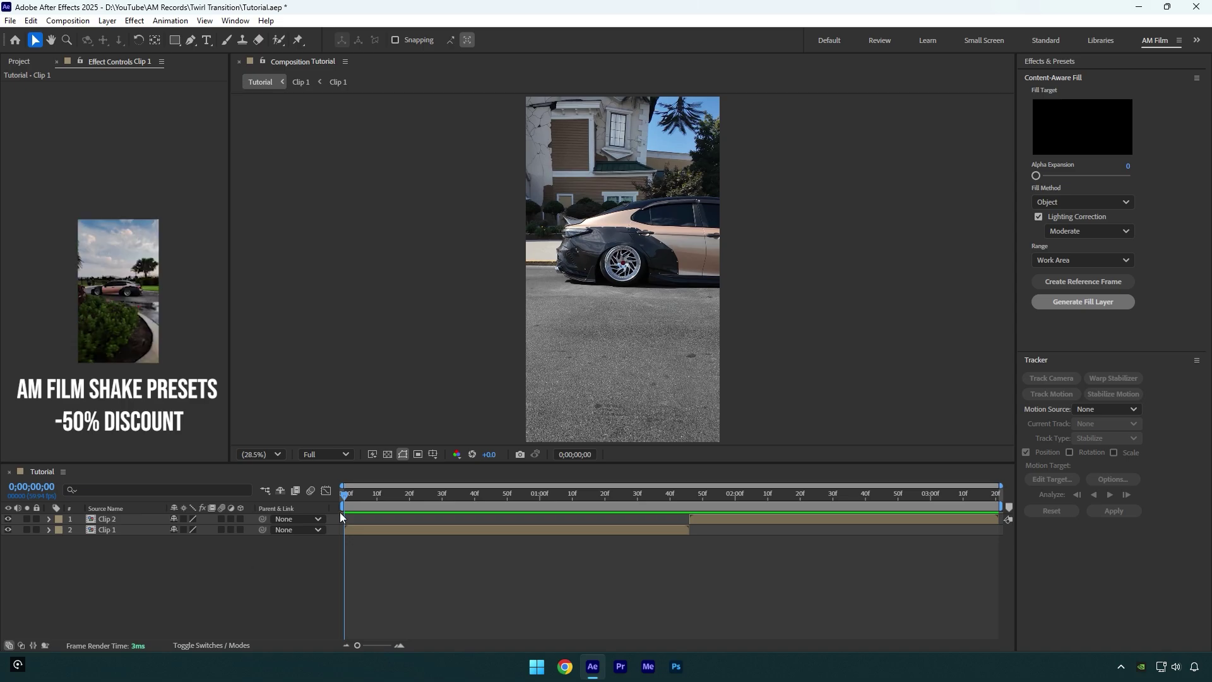
Duplicate Clip 1 and trim the top copy to start at 0;00;01;06.
left_click_drag(339, 513, 348, 544)
left_click(448, 530)
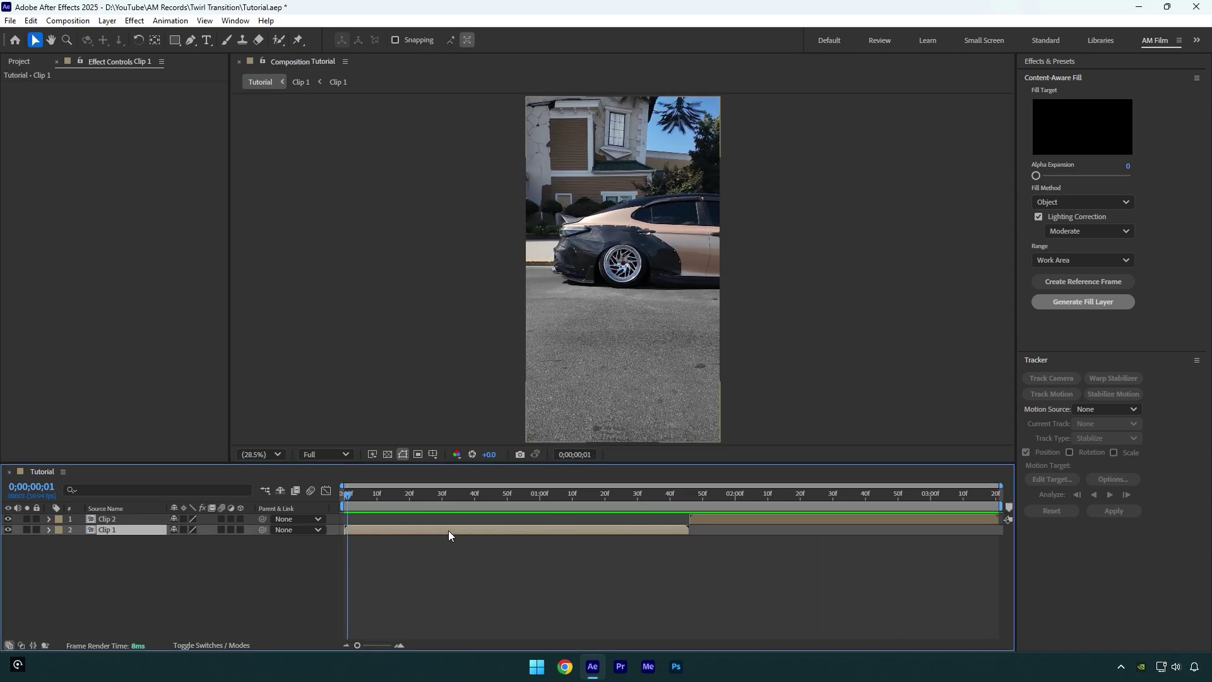
key("ctrl+d")
left_click_drag(362, 494, 688, 487)
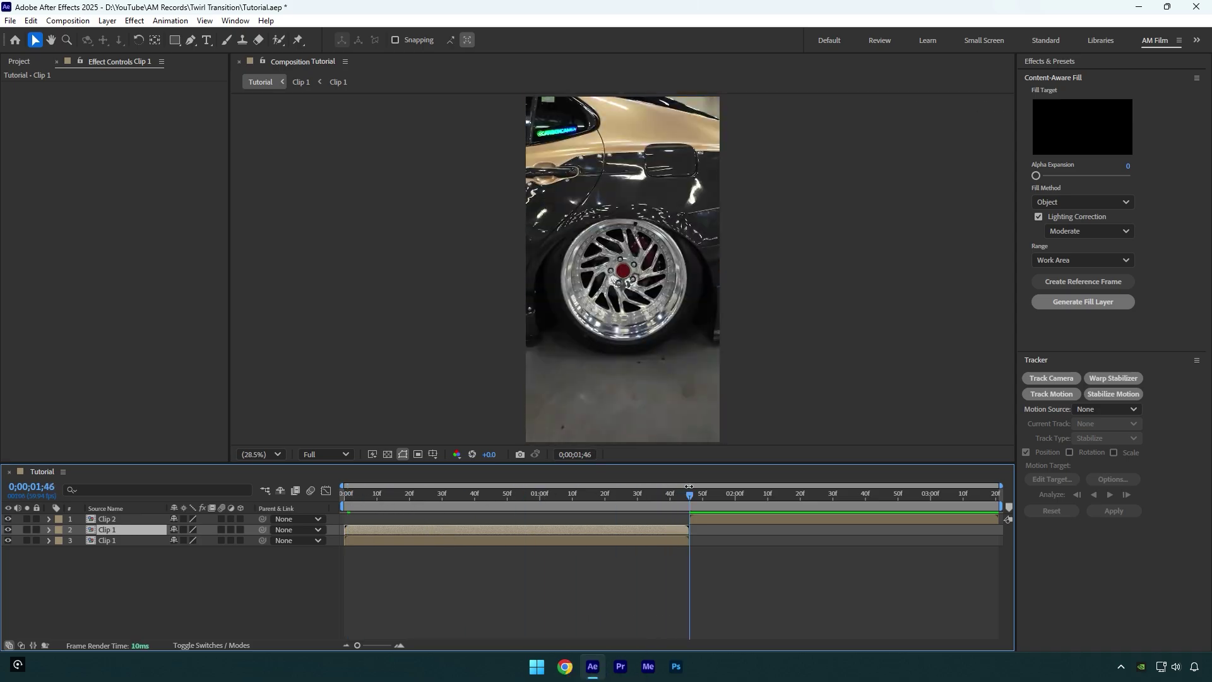
key("shift+Page_Up")
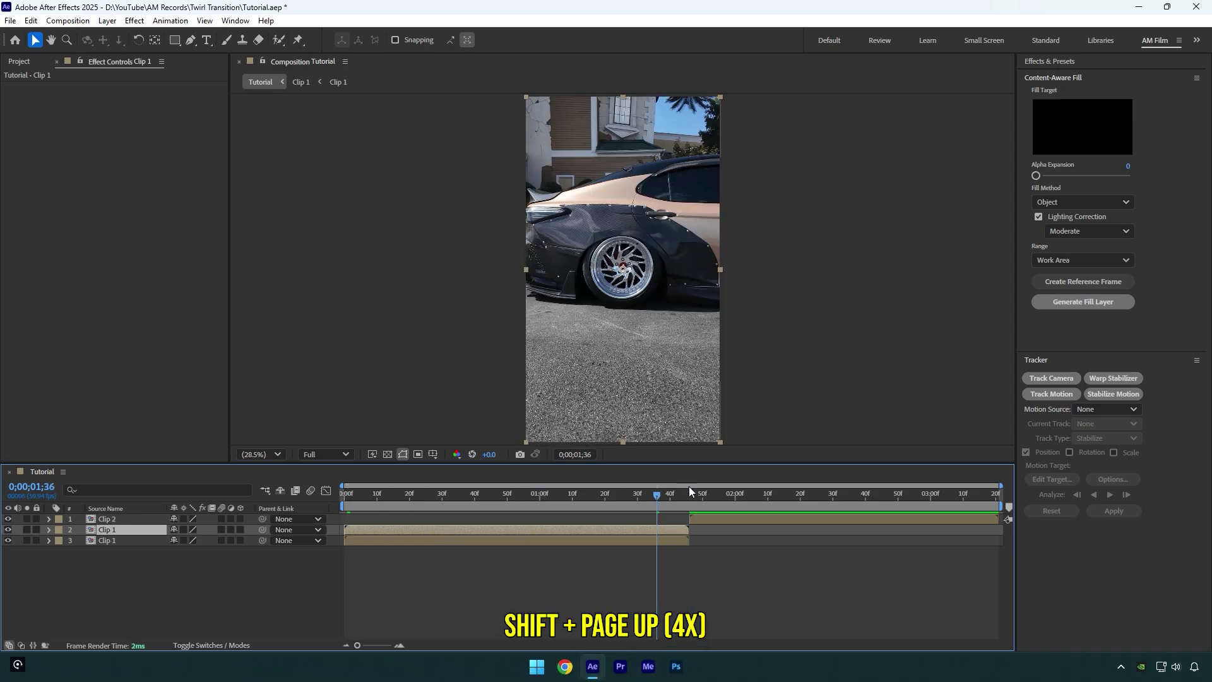
key("shift+Page_Up")
key("shift+Page_Up")
key("shift+Page_Up")
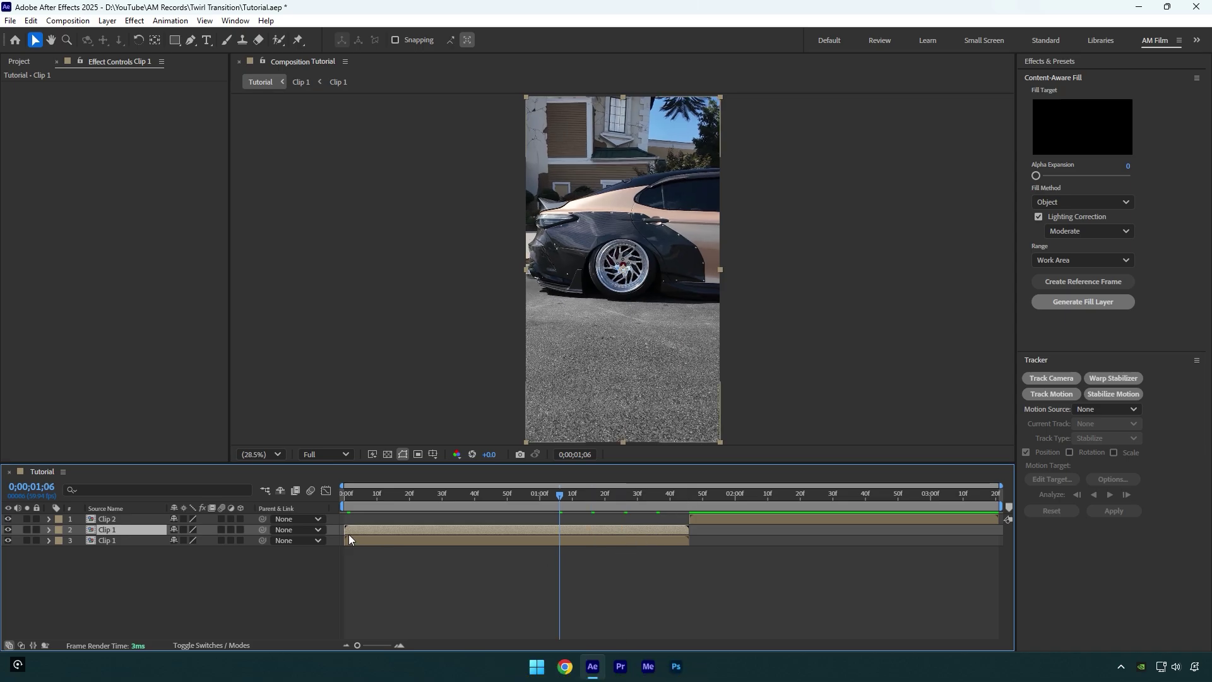
left_click_drag(347, 533, 559, 535)
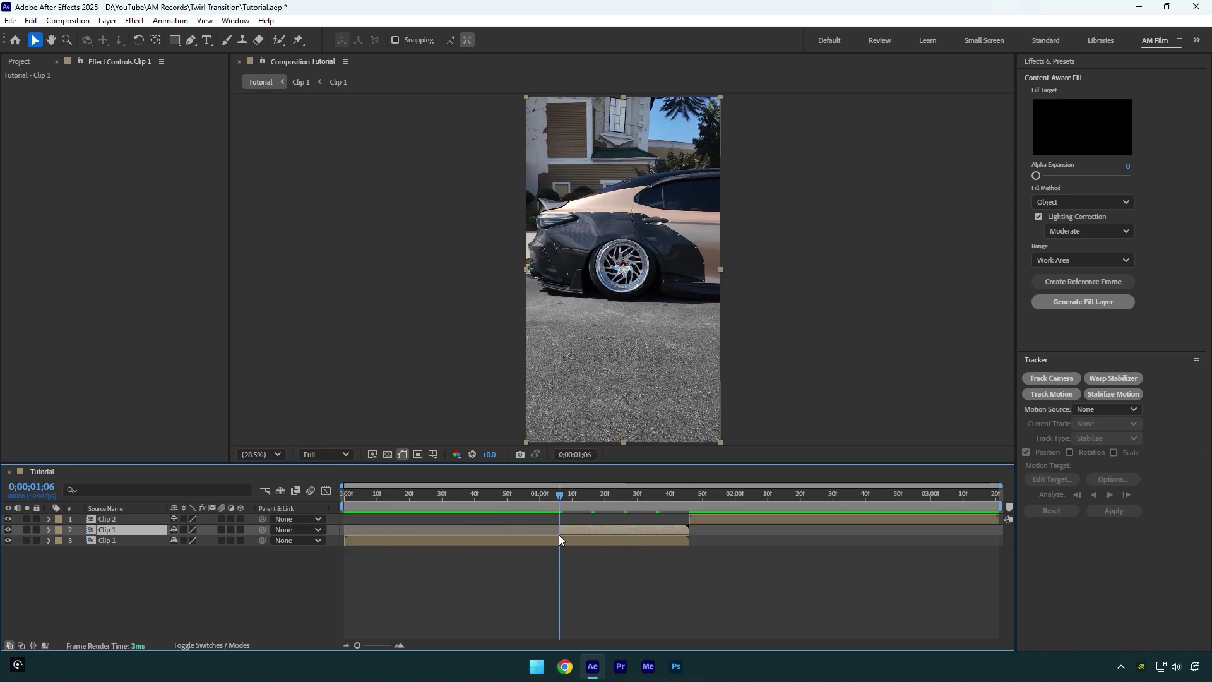
Apply the Mocha AE effect to the trimmed Clip 1 copy.
key("ctrl+space")
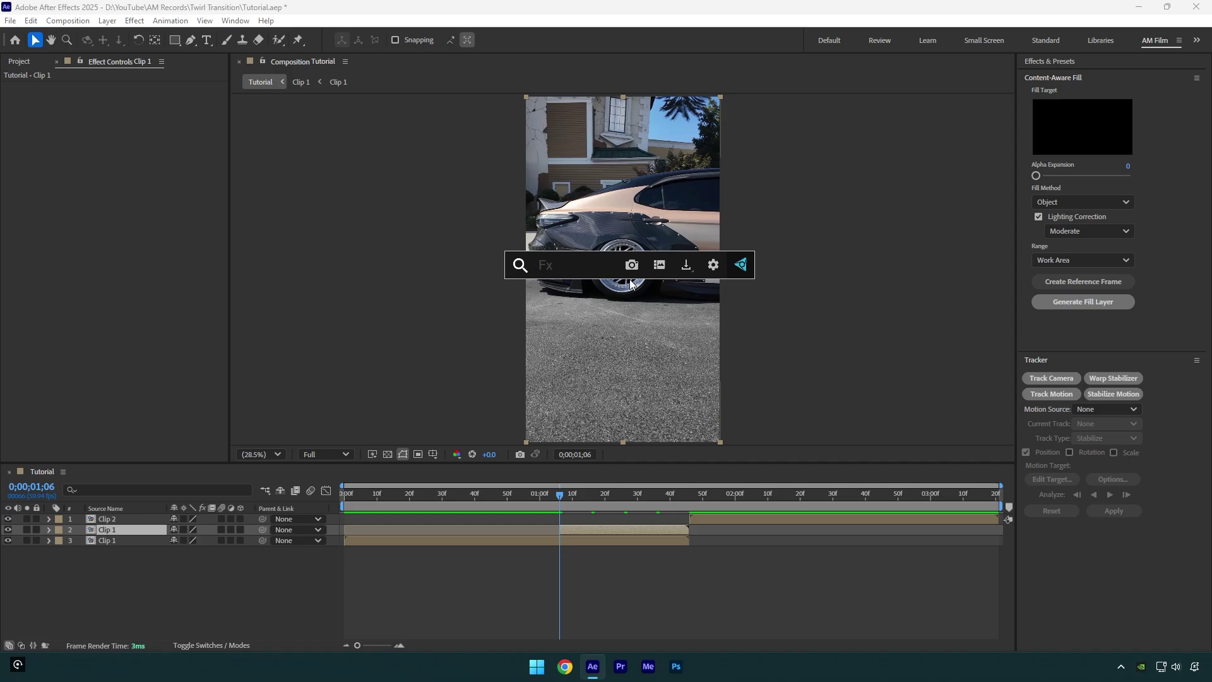
type("moch")
key("Return")
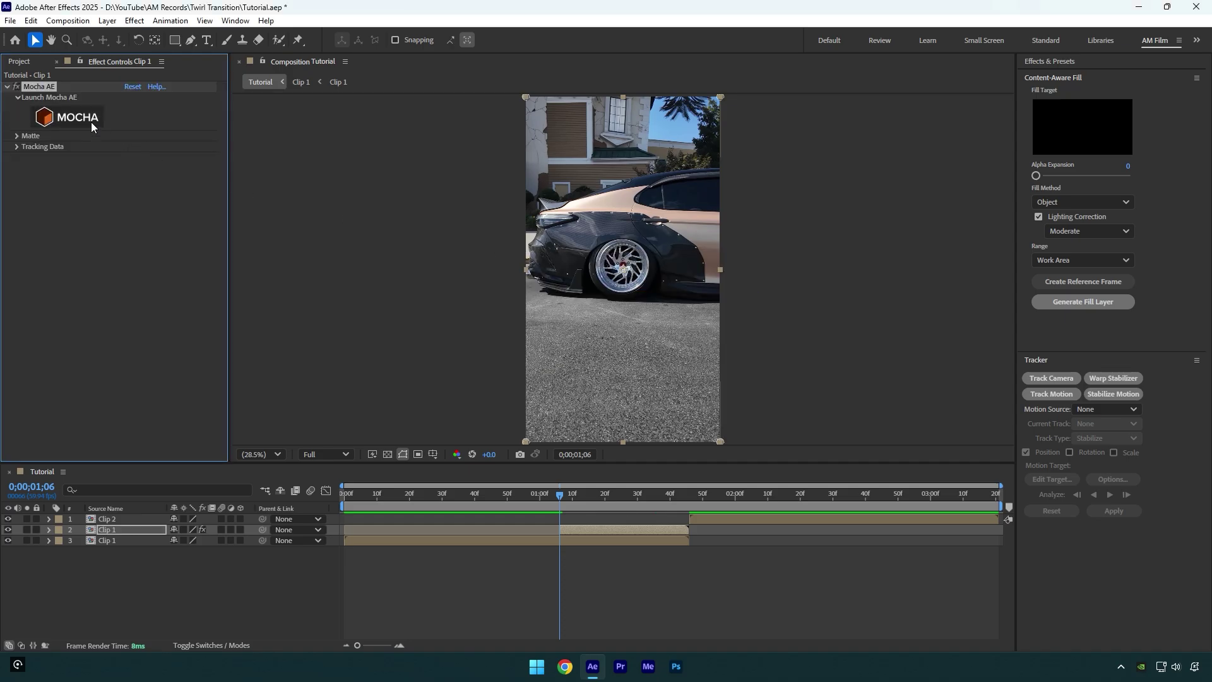
In Mocha, draw and refine an ellipse around the rear wheel, then track it forward.
left_click(90, 121)
left_click(165, 41)
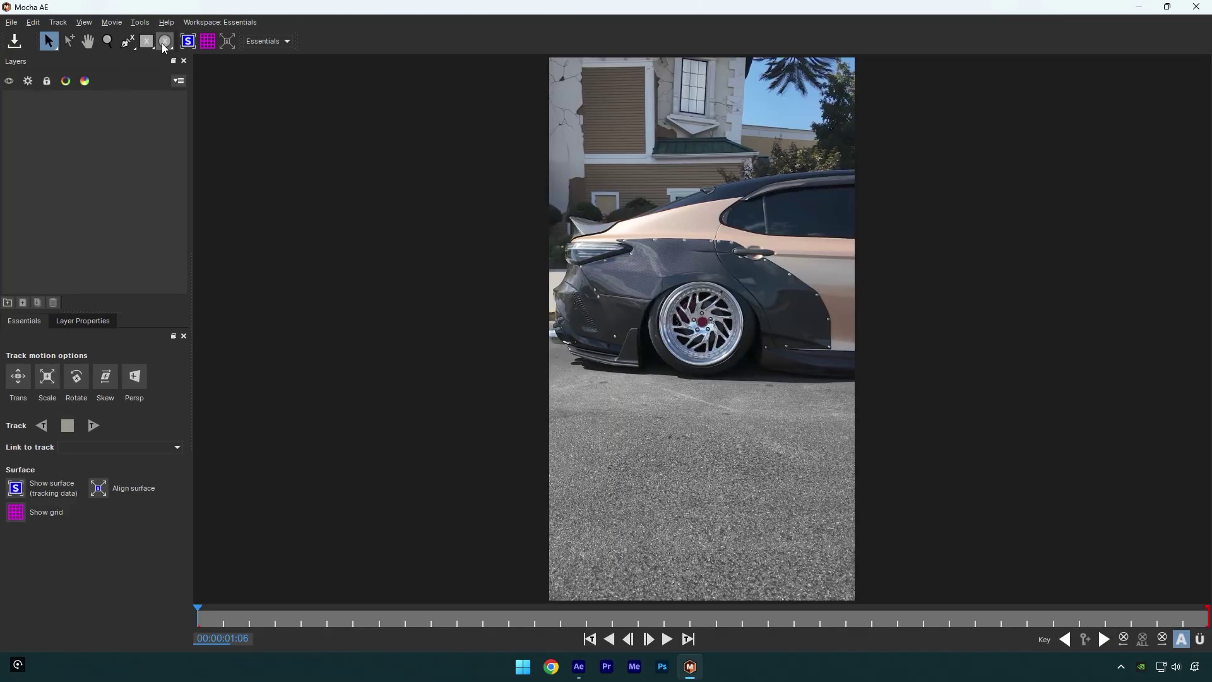
left_click_drag(645, 262, 757, 379)
scroll(732, 337, "up", 4)
left_click_drag(751, 185, 755, 190)
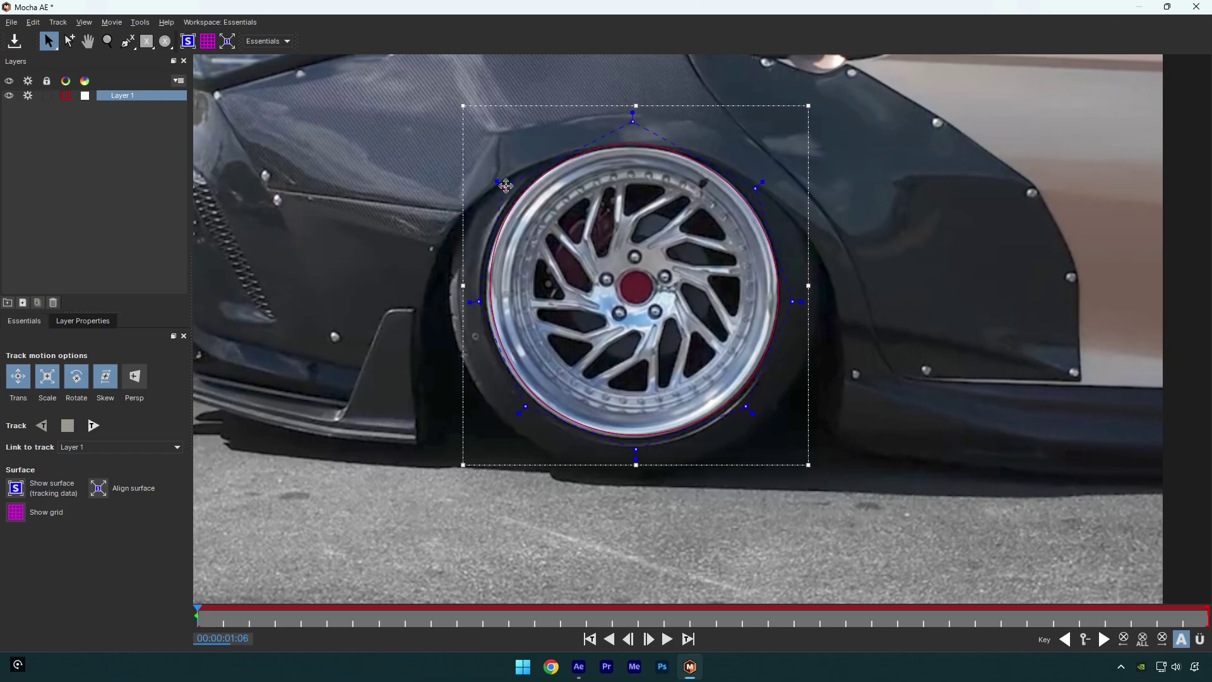
left_click_drag(525, 195, 505, 187)
left_click_drag(636, 450, 635, 453)
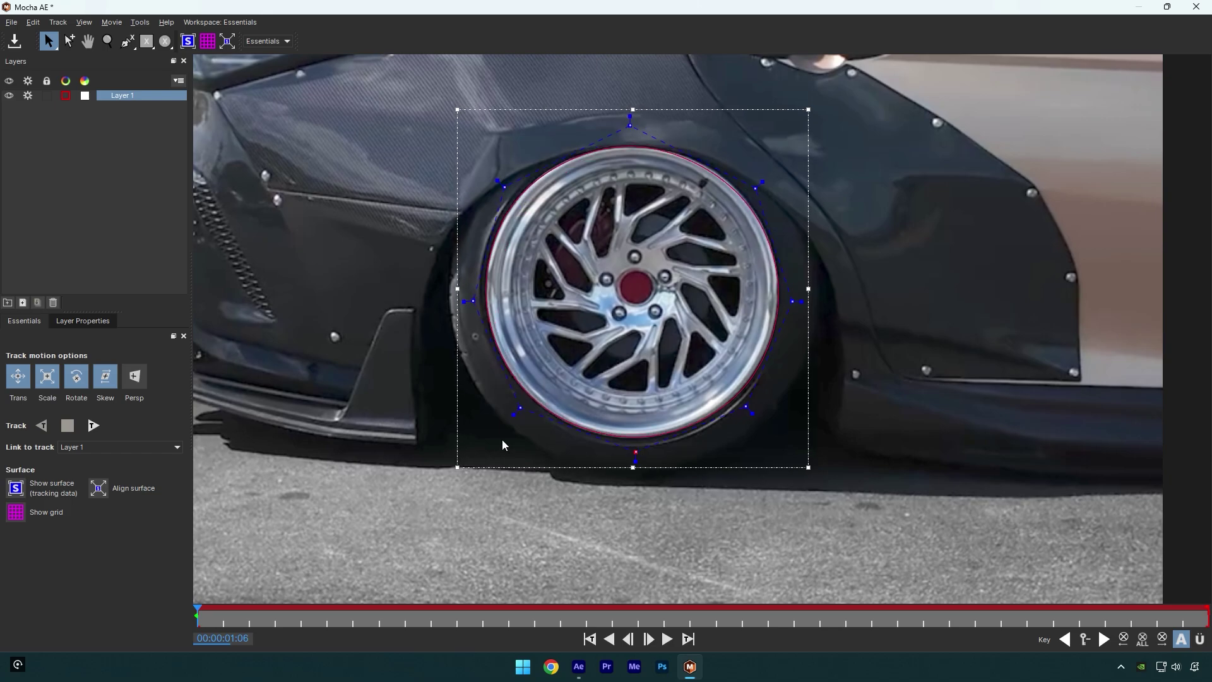
left_click(98, 436)
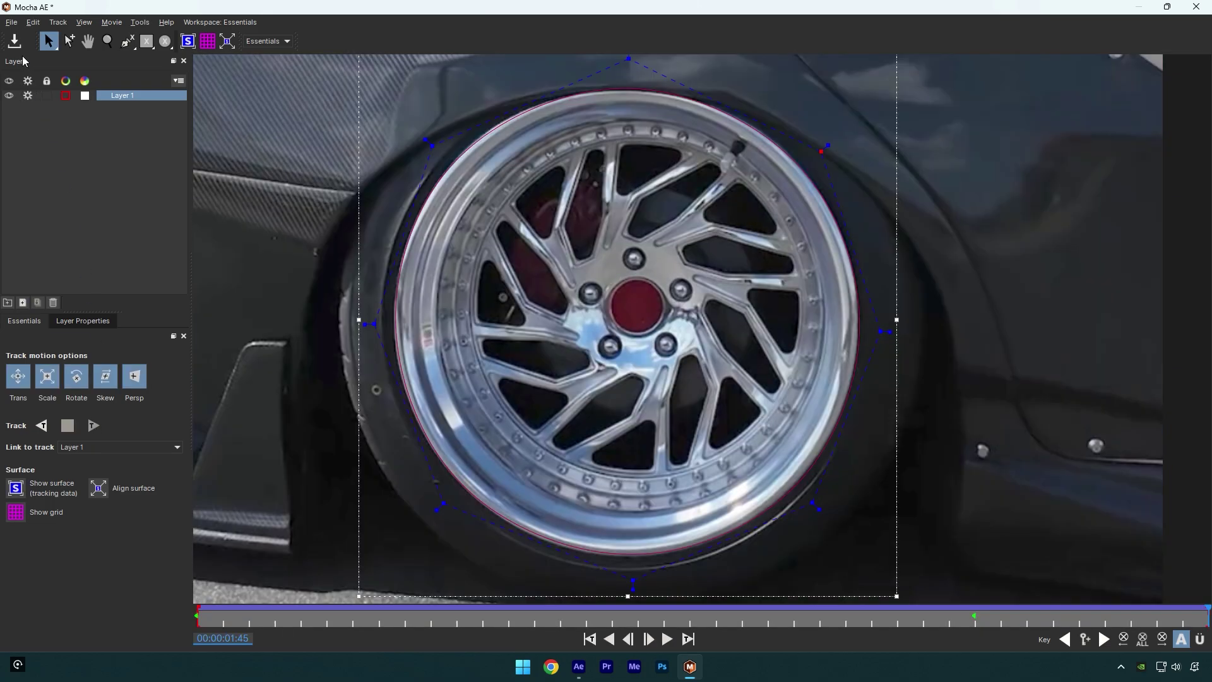
Create AE masks from the Mocha track and rename the layer 'Wheel 1'.
left_click(1197, 6)
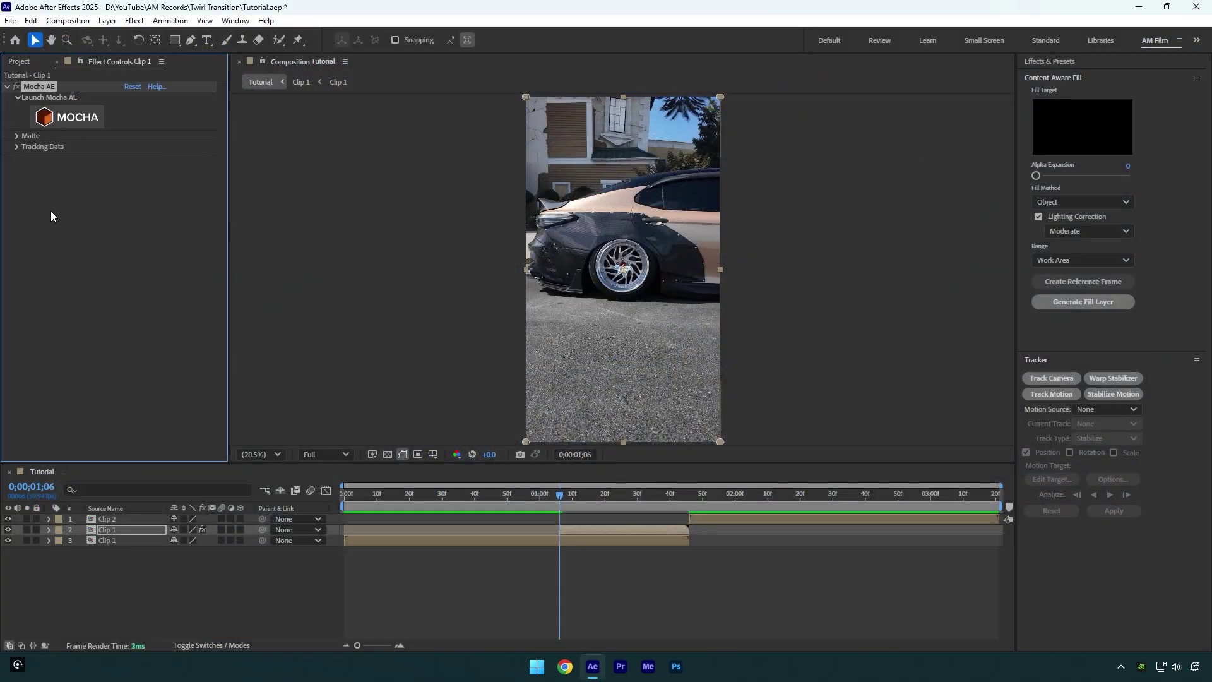
left_click(17, 136)
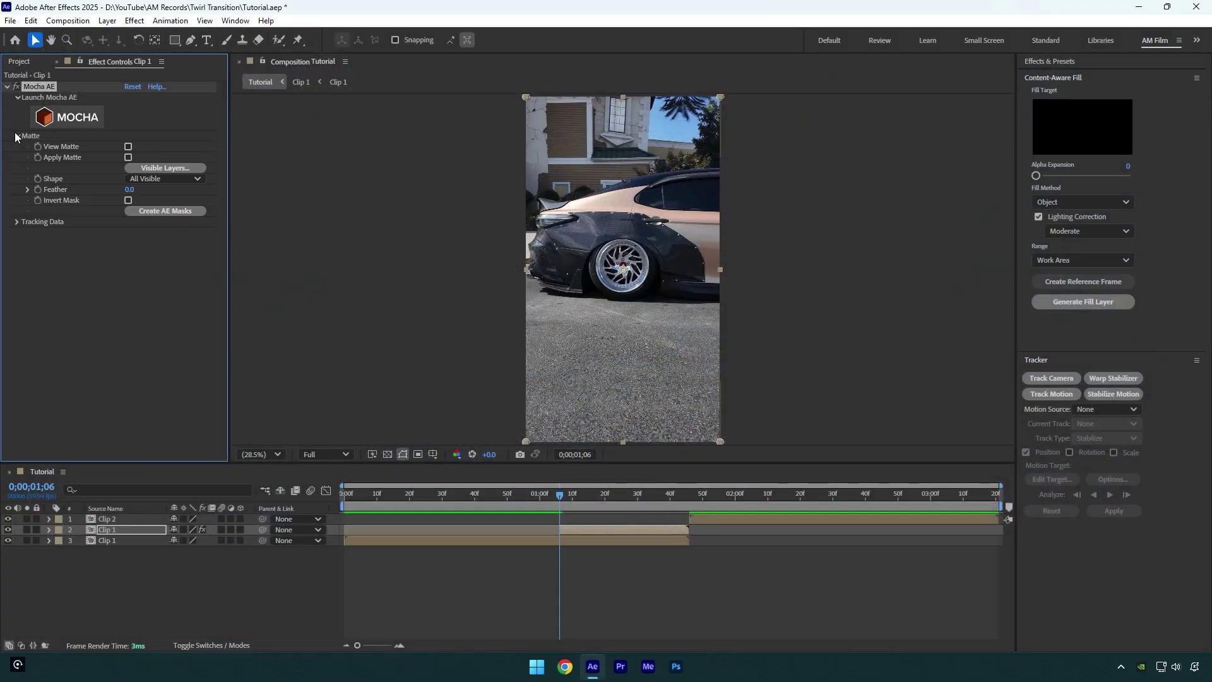
left_click(169, 211)
right_click(121, 529)
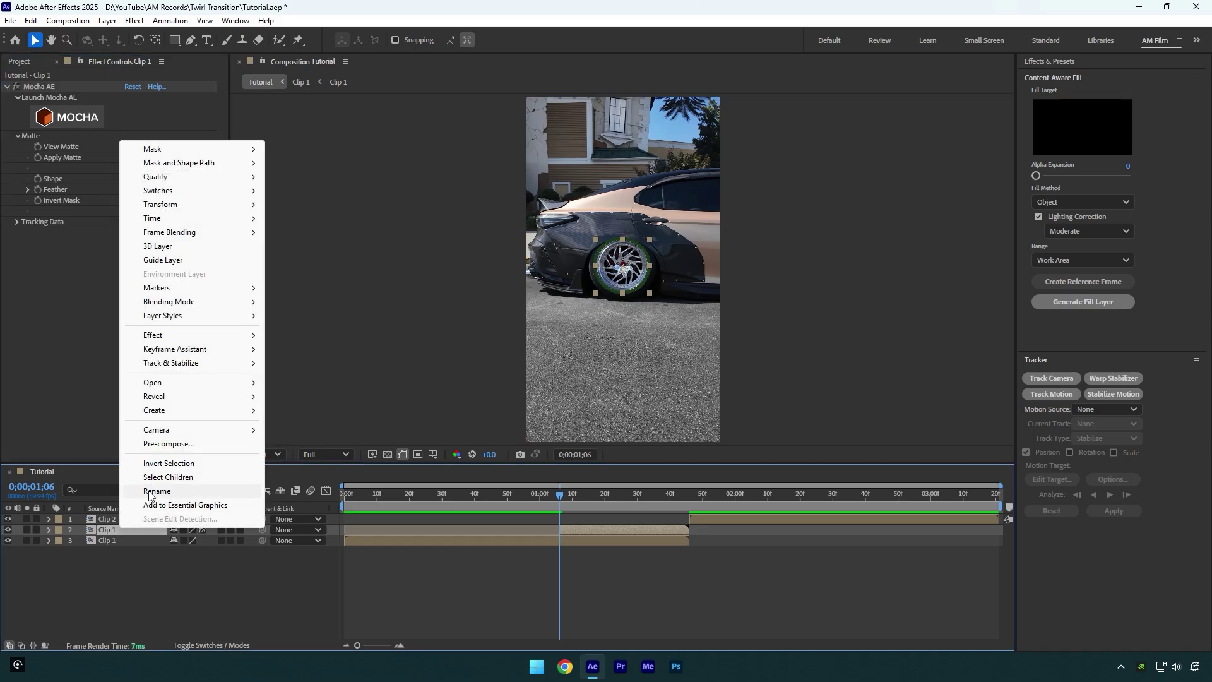
left_click(149, 491)
type("Wheel 1")
key("Return")
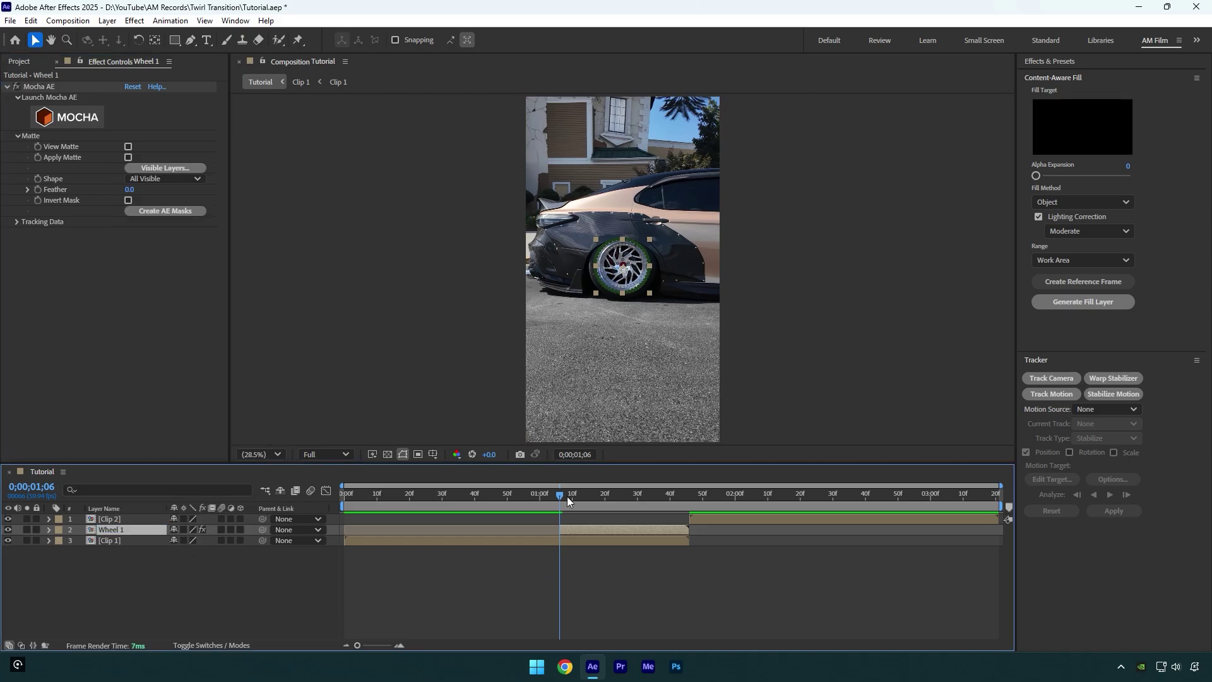
Duplicate Clip 2 and trim the top copy to end at 0;00;02;26.
left_click_drag(567, 501, 691, 498)
left_click(693, 518)
key("ctrl+d")
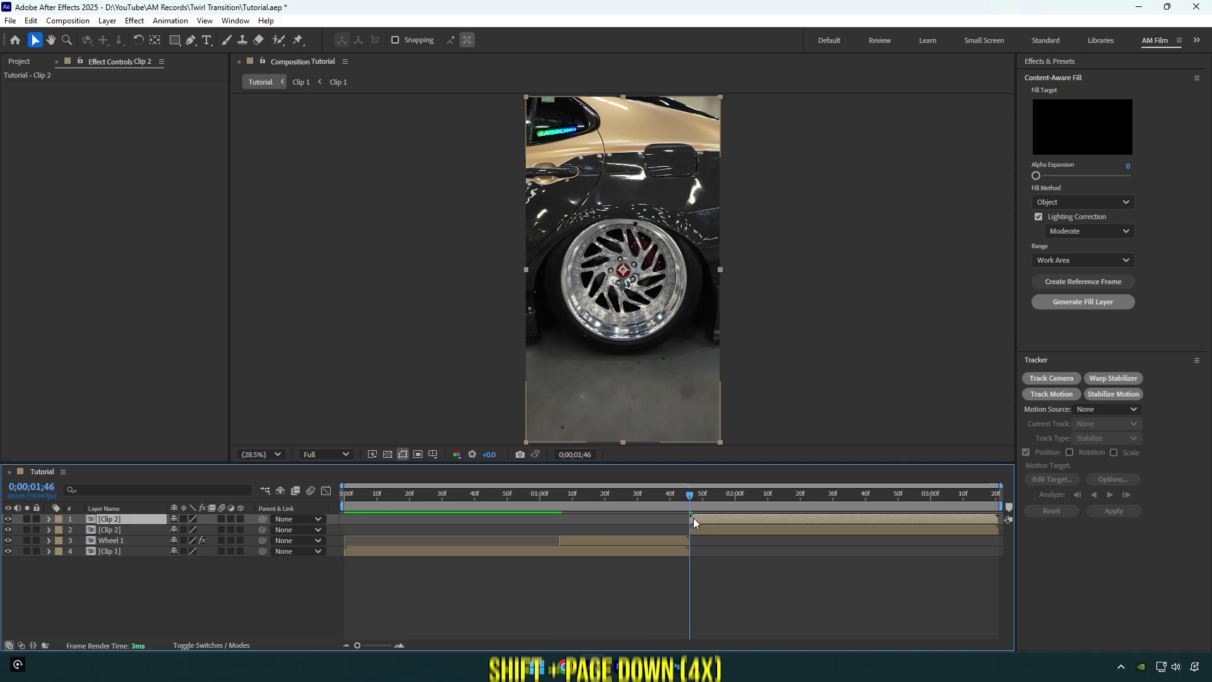
key("shift+Page_Down")
key("shift+Page_Down")
key("shift+Page_Down")
key("shift+Page_Down")
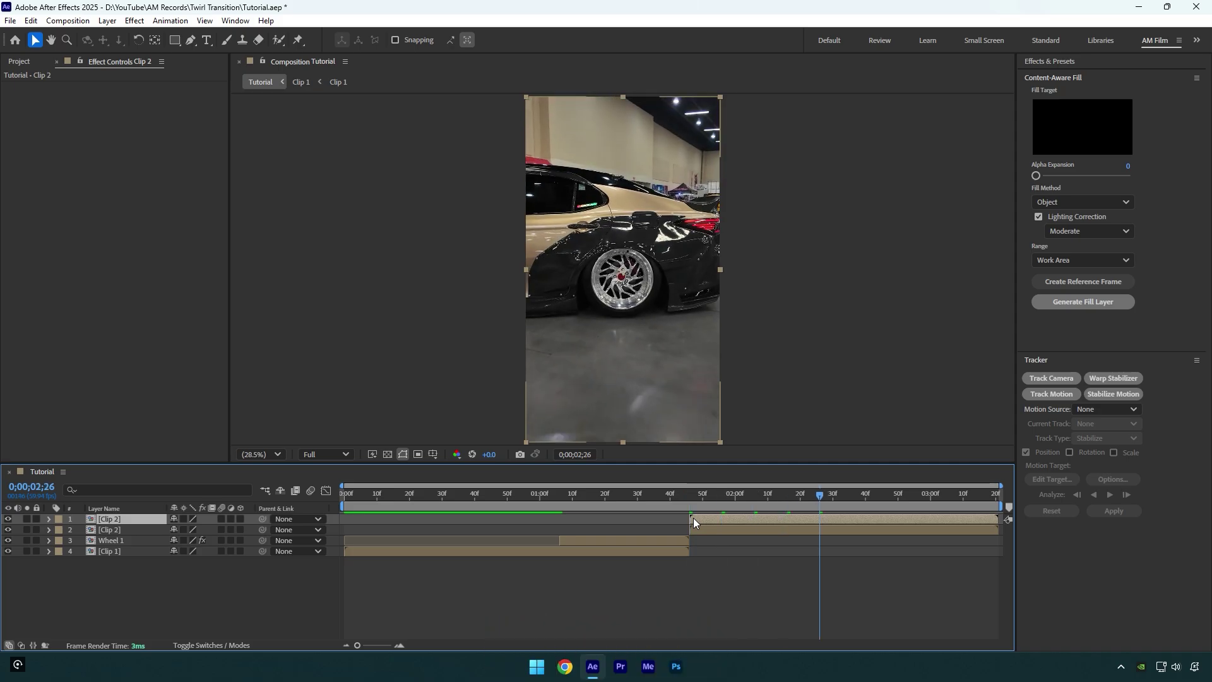
left_click_drag(996, 518, 689, 495)
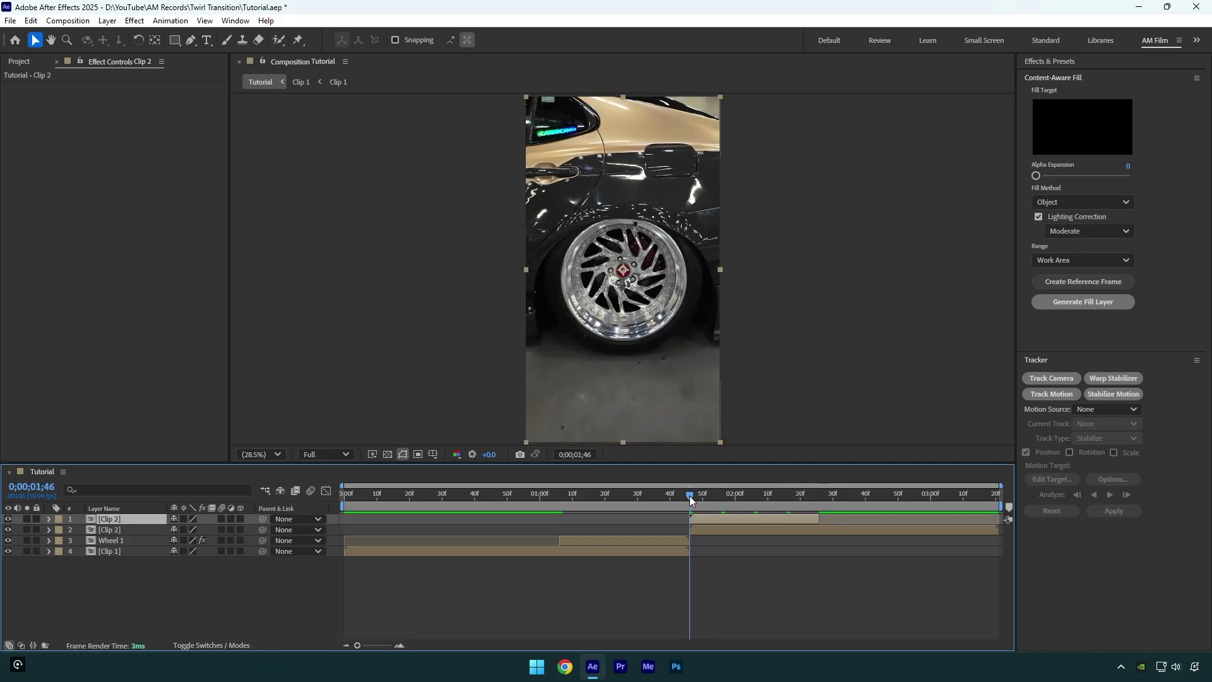
Apply Mocha AE to the Clip 2 copy and create AE masks from its wheel track.
key("ctrl+space")
type("moch")
key("Return")
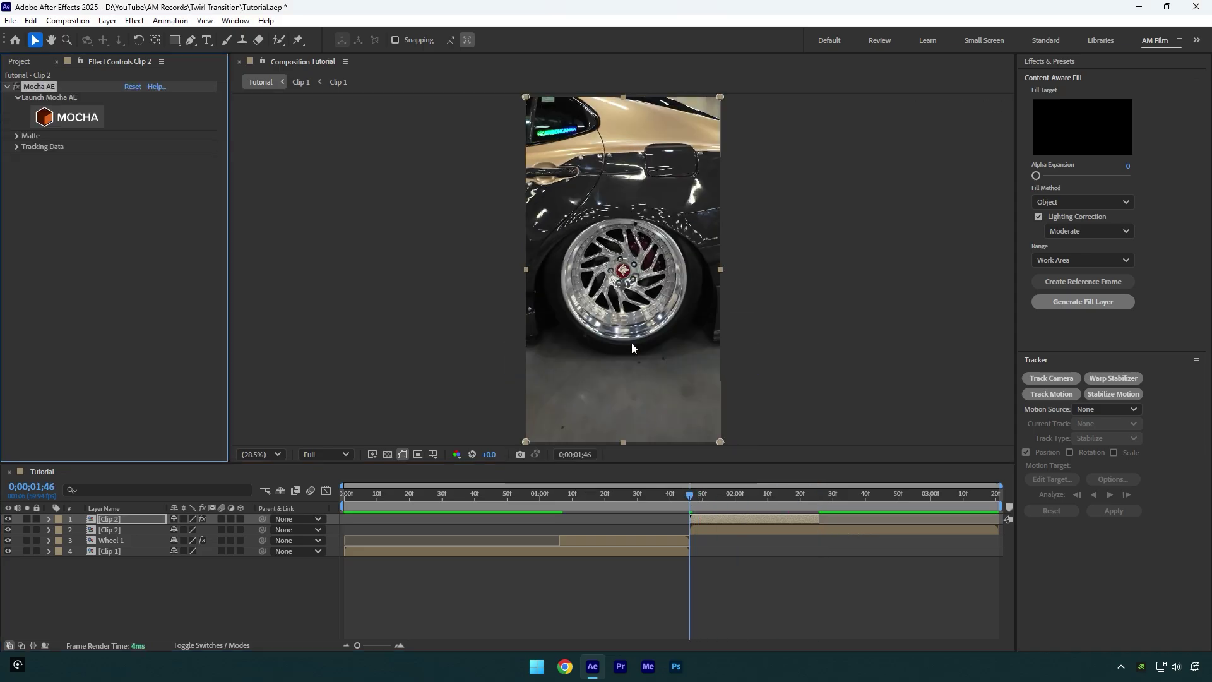
left_click(78, 120)
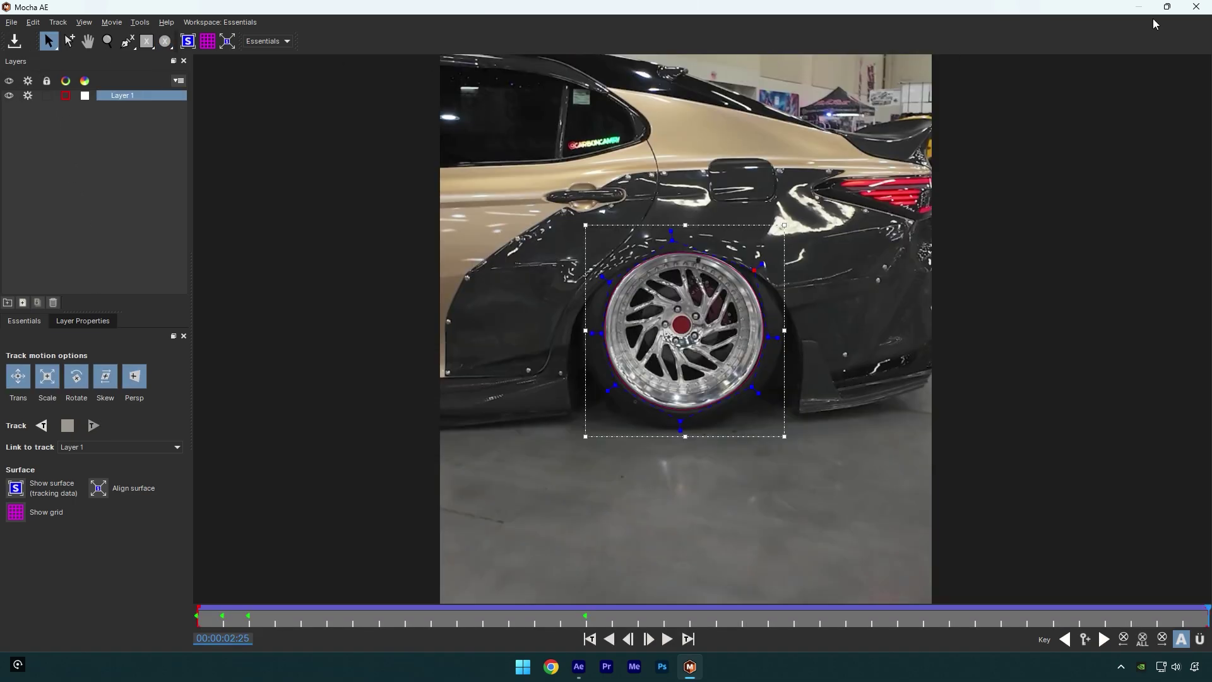
left_click(1196, 6)
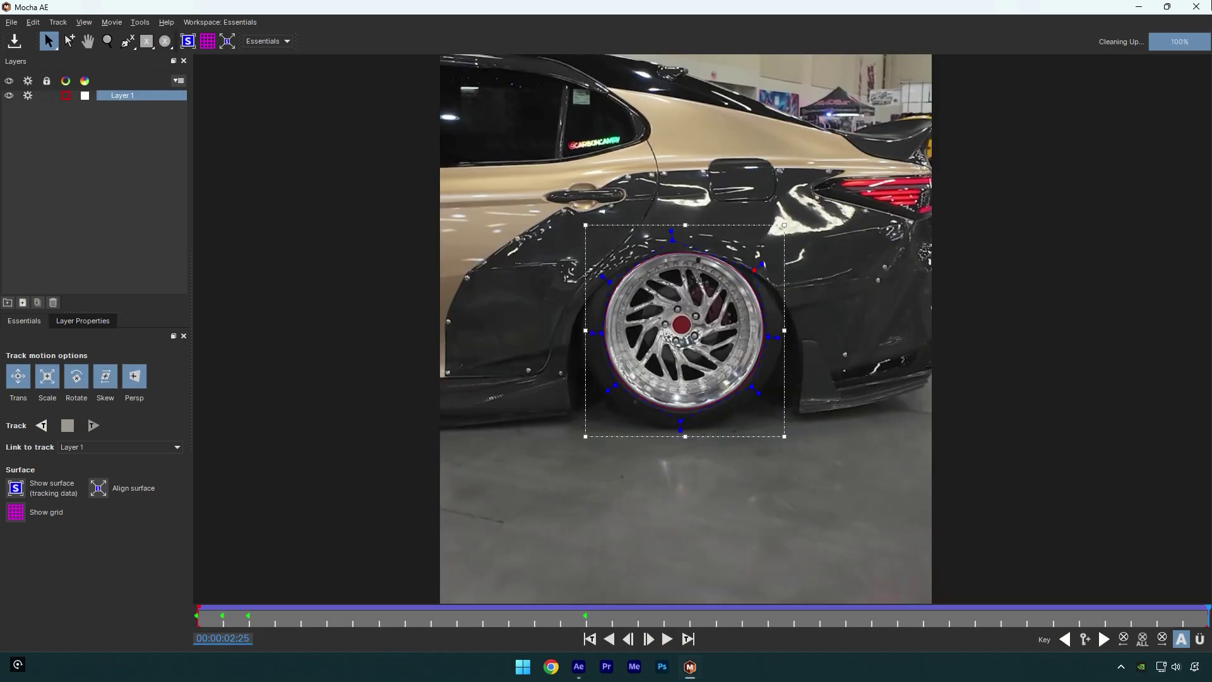
left_click(18, 136)
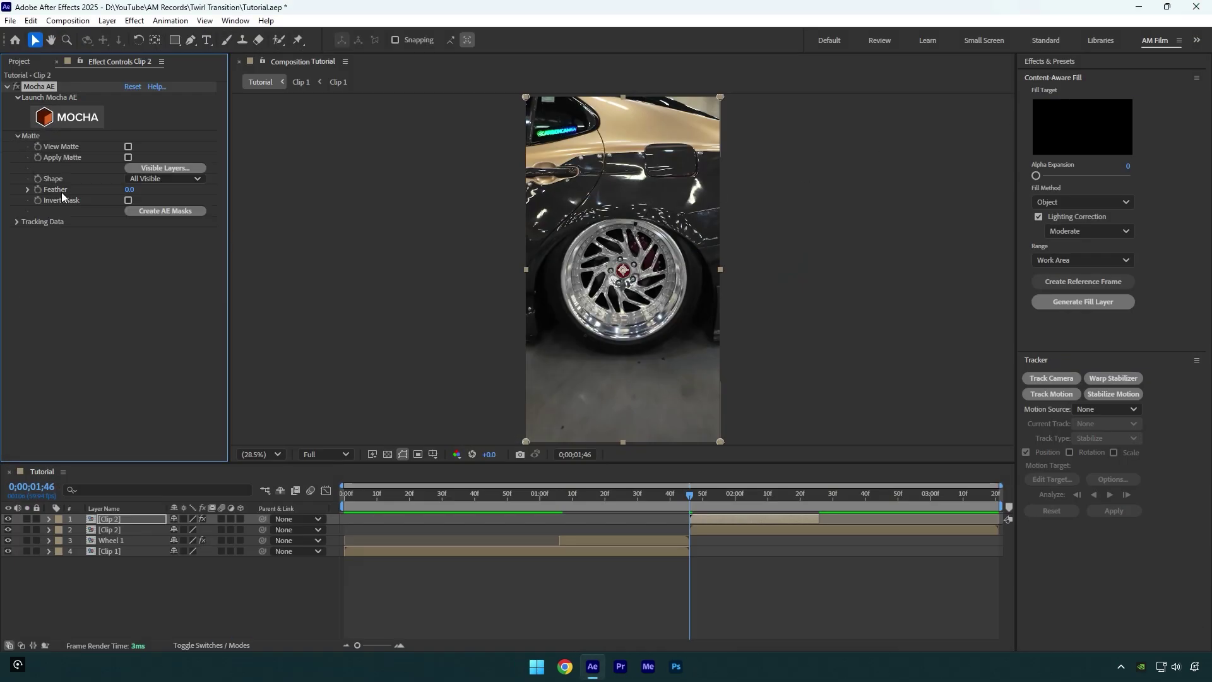
left_click(153, 212)
Rename the Clip 2 copy layer 'Wheel 2'.
right_click(119, 518)
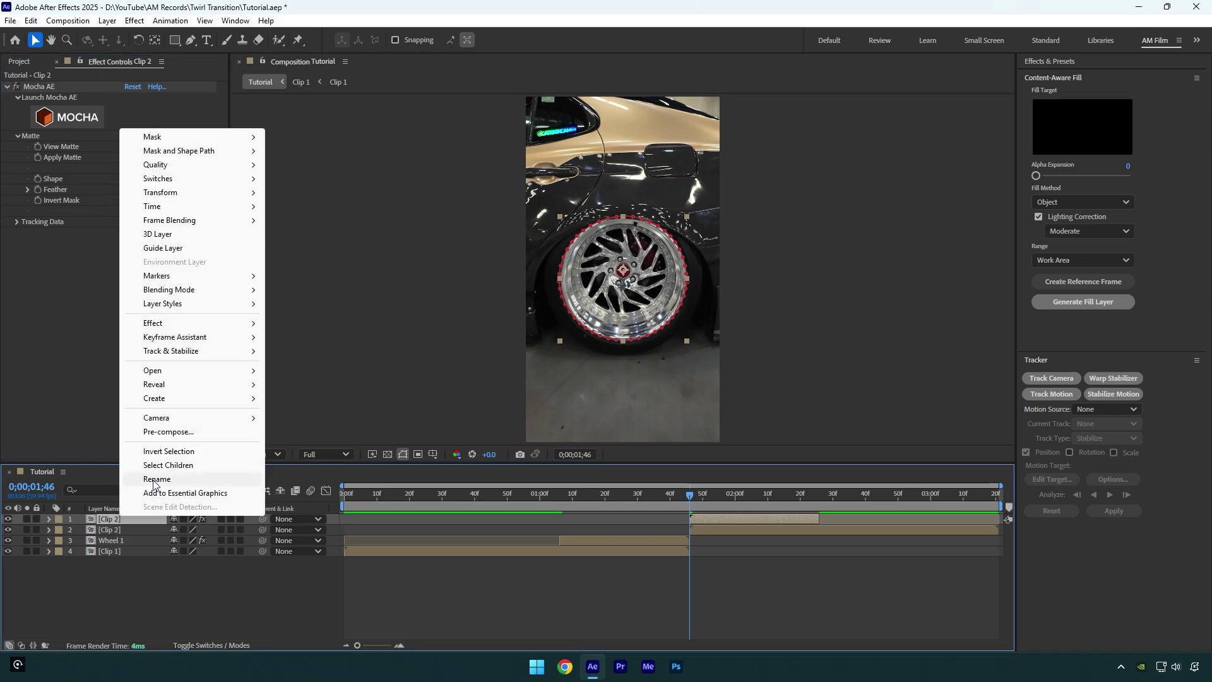
left_click(183, 481)
type("Wheel 2")
key("Return")
left_click_drag(690, 496, 560, 505)
Apply the Twirl effect to the Wheel 1 layer.
left_click(565, 542)
key("ctrl+space")
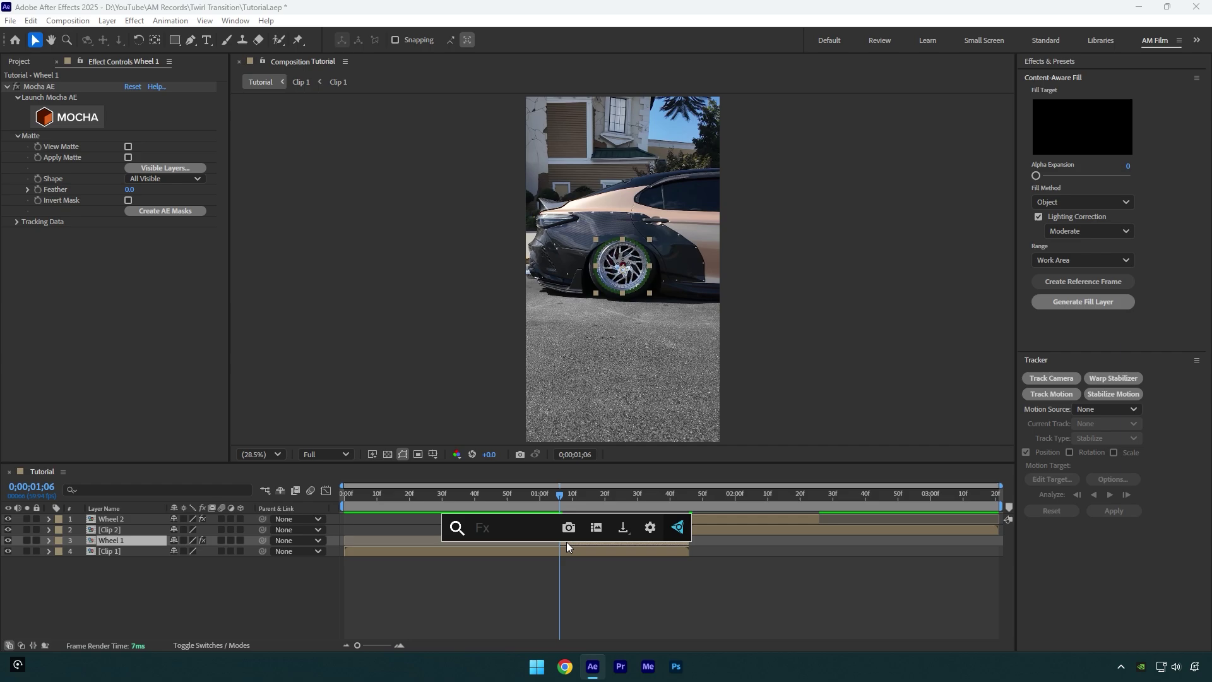
type("twir")
key("Return")
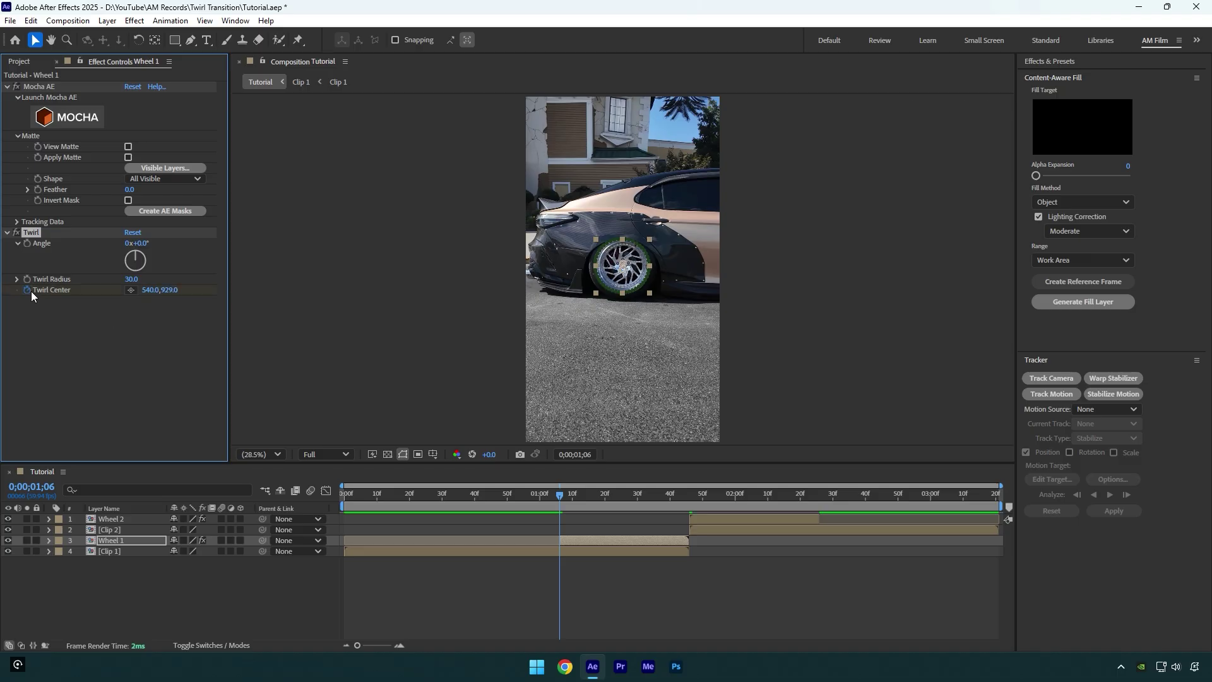
Lower Wheel 1's Twirl Center onto the wheel at 0;00;01;40 and 0;00;01;45.
left_click_drag(564, 502, 670, 502)
left_click_drag(175, 288, 179, 289)
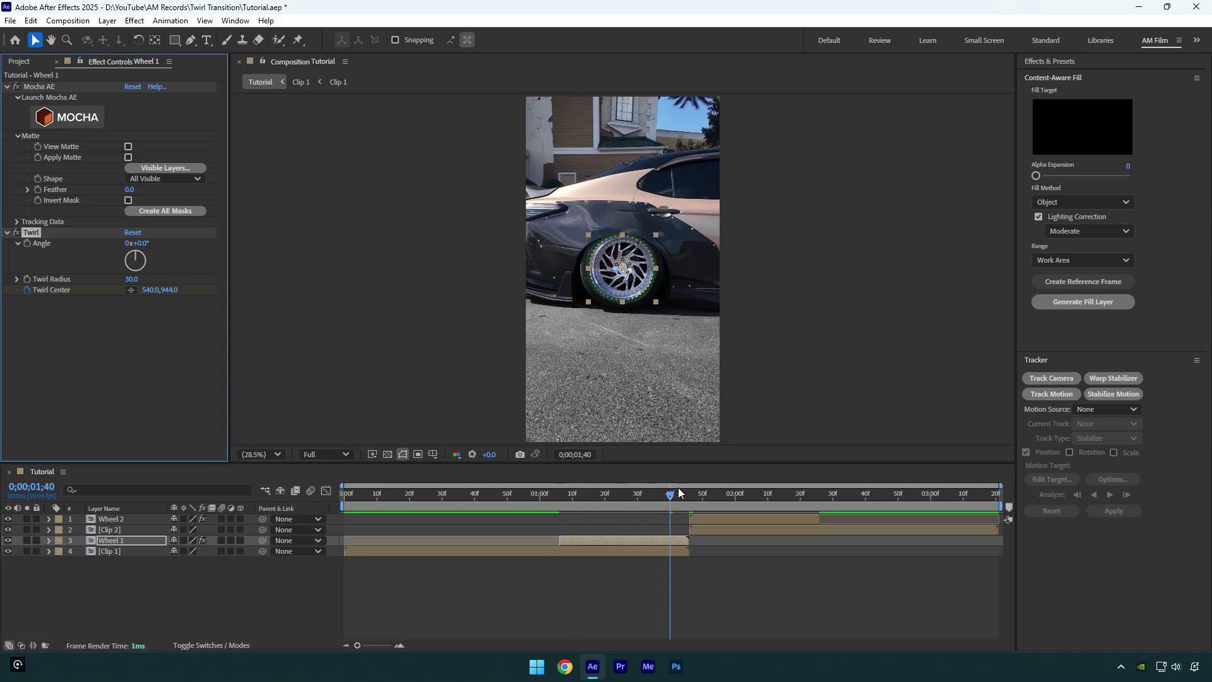
left_click_drag(679, 493, 686, 493)
left_click_drag(170, 292, 176, 290)
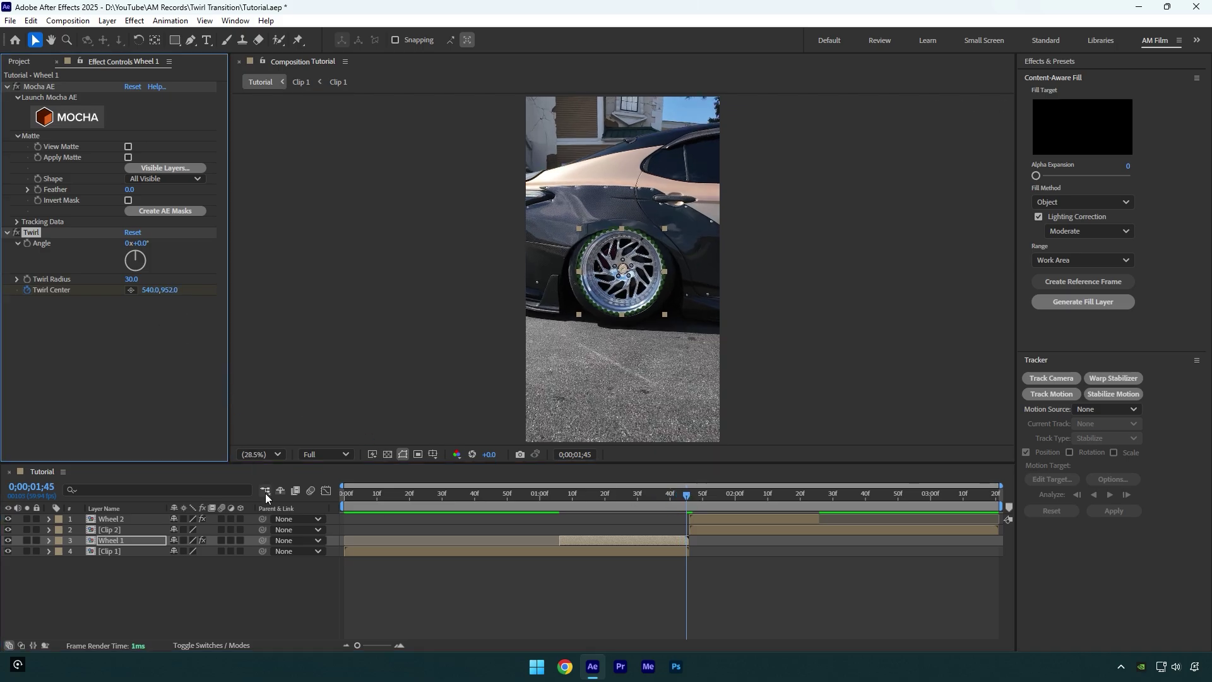
Set Wheel 1's twirl radius to 8, angle 0° at 0;00;01;06 to 300° at 0;00;01;45.
left_click_drag(703, 502, 555, 500)
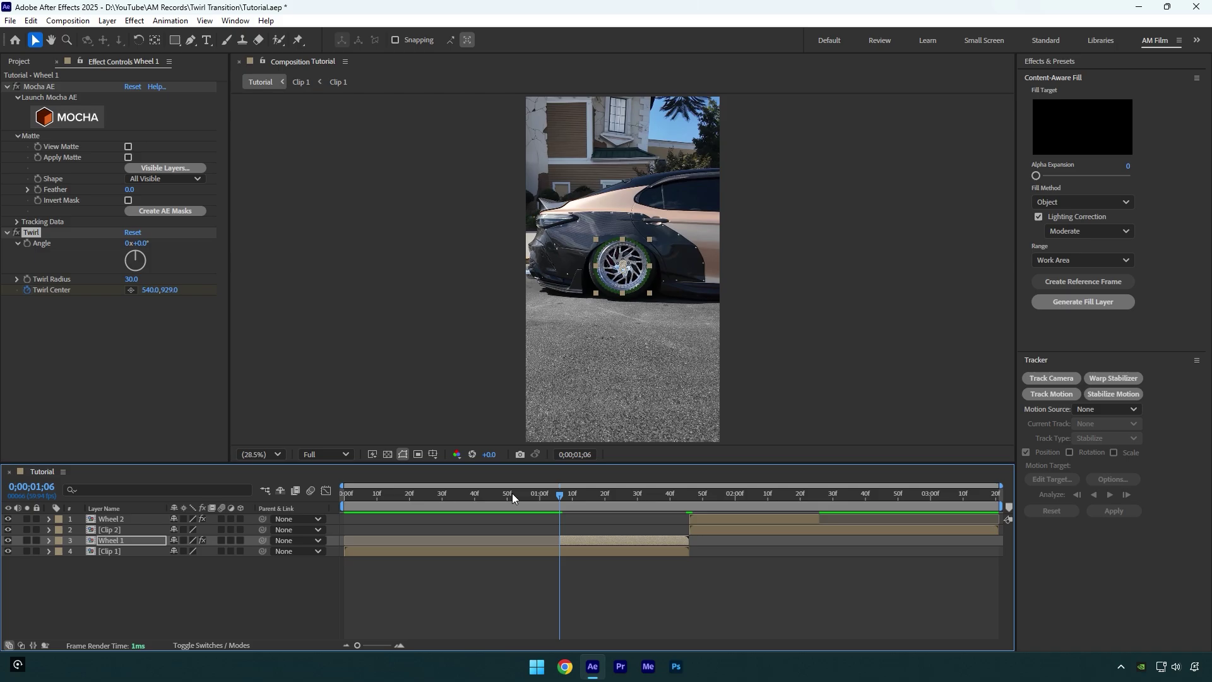
left_click(129, 278)
type("8")
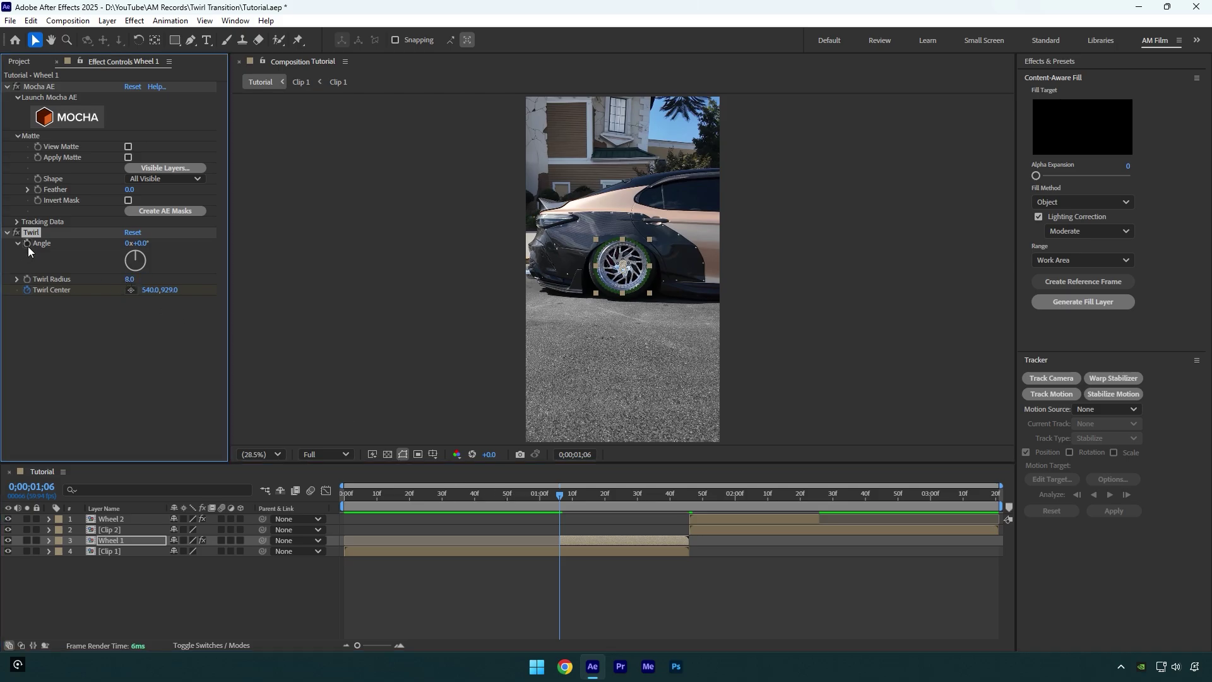
left_click_drag(561, 497, 688, 493)
left_click_drag(141, 253, 369, 264)
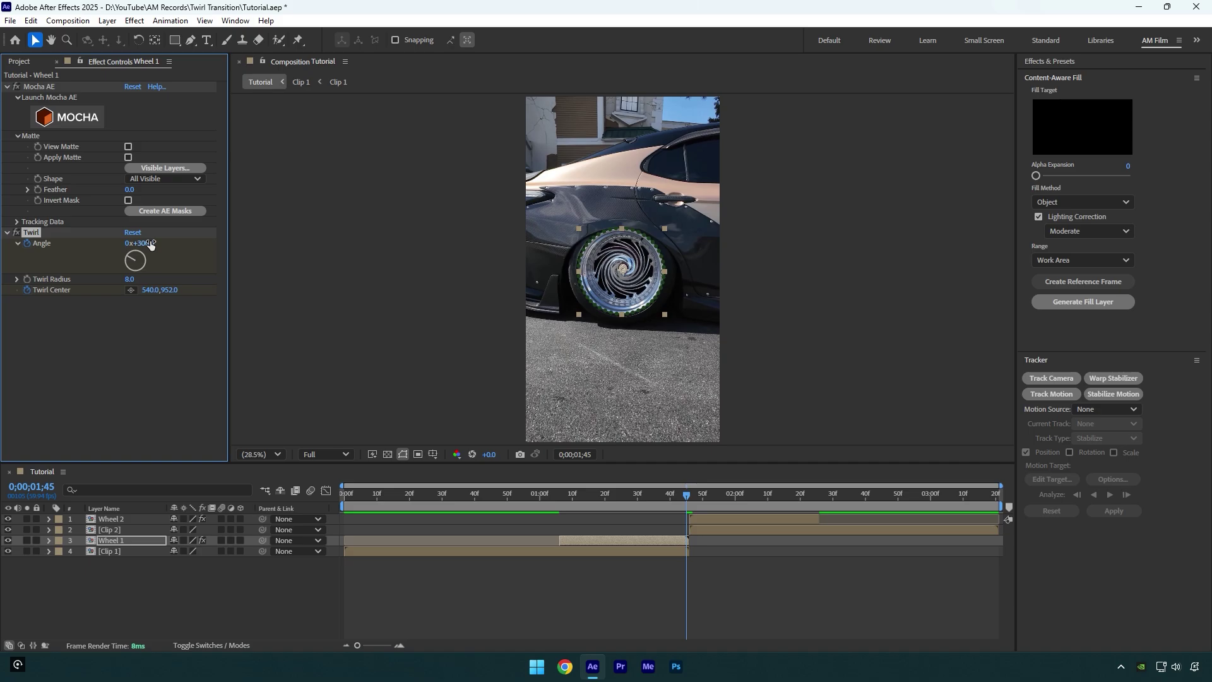
left_click(689, 496)
key("KP_1")
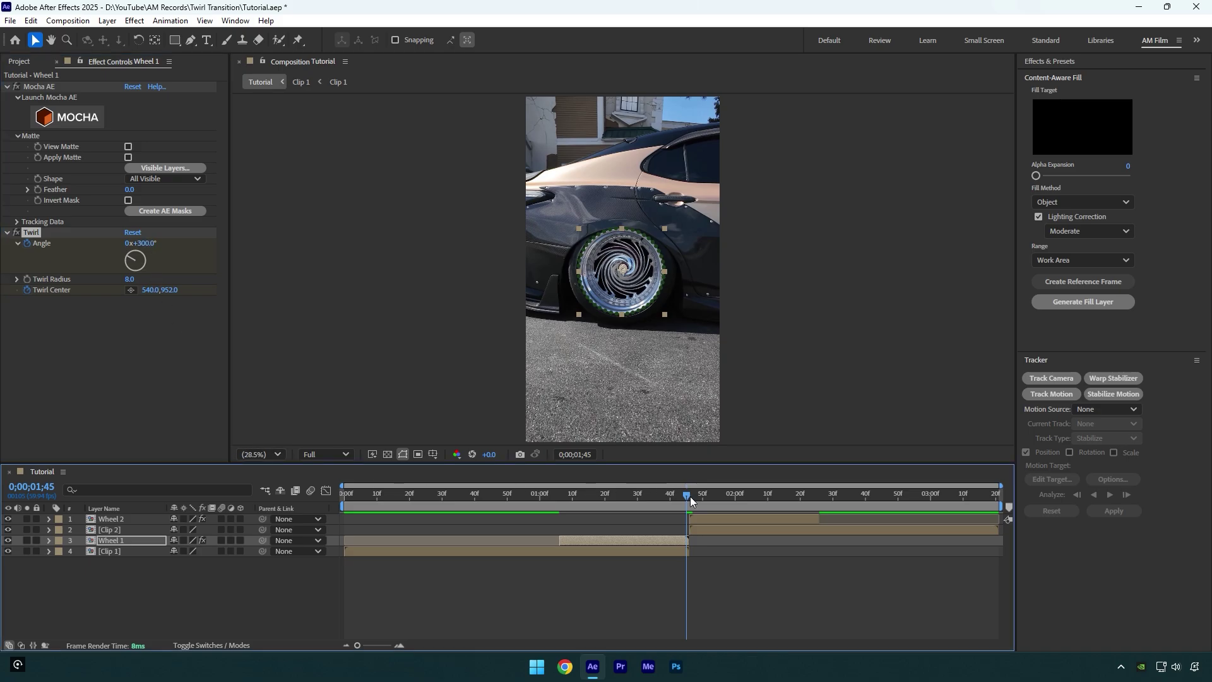
Apply Twirl to Wheel 2 and move its center down onto the wheel.
key("ctrl+space")
type("tw")
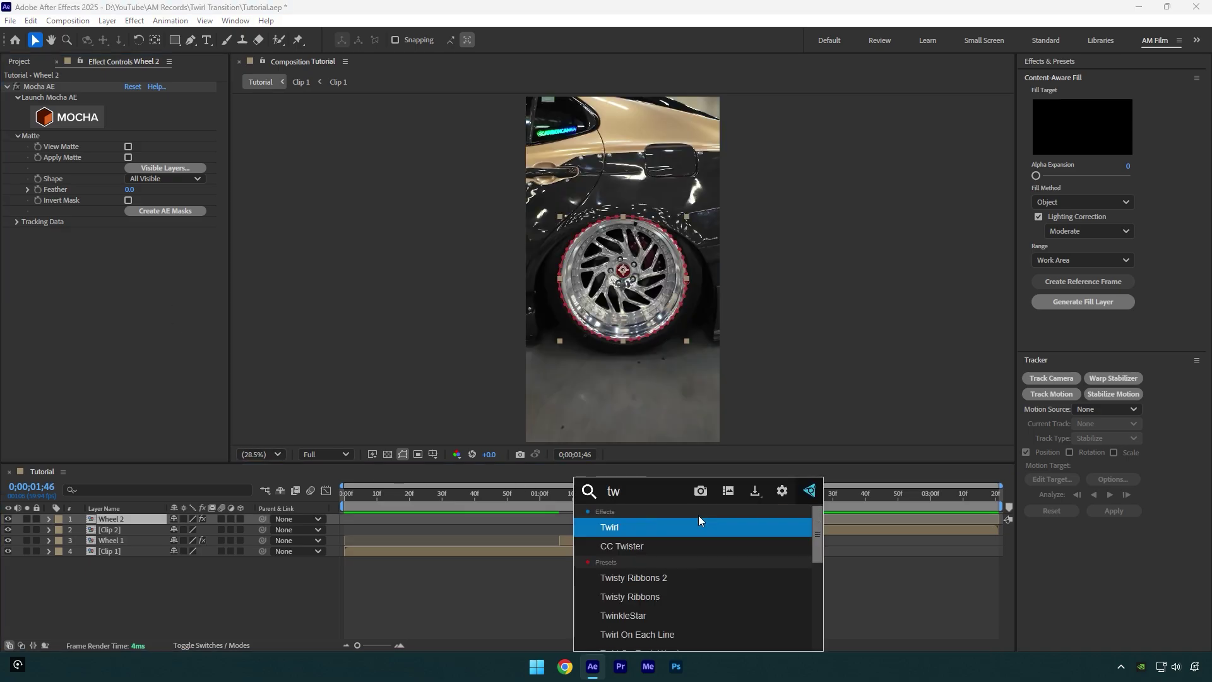
key("Return")
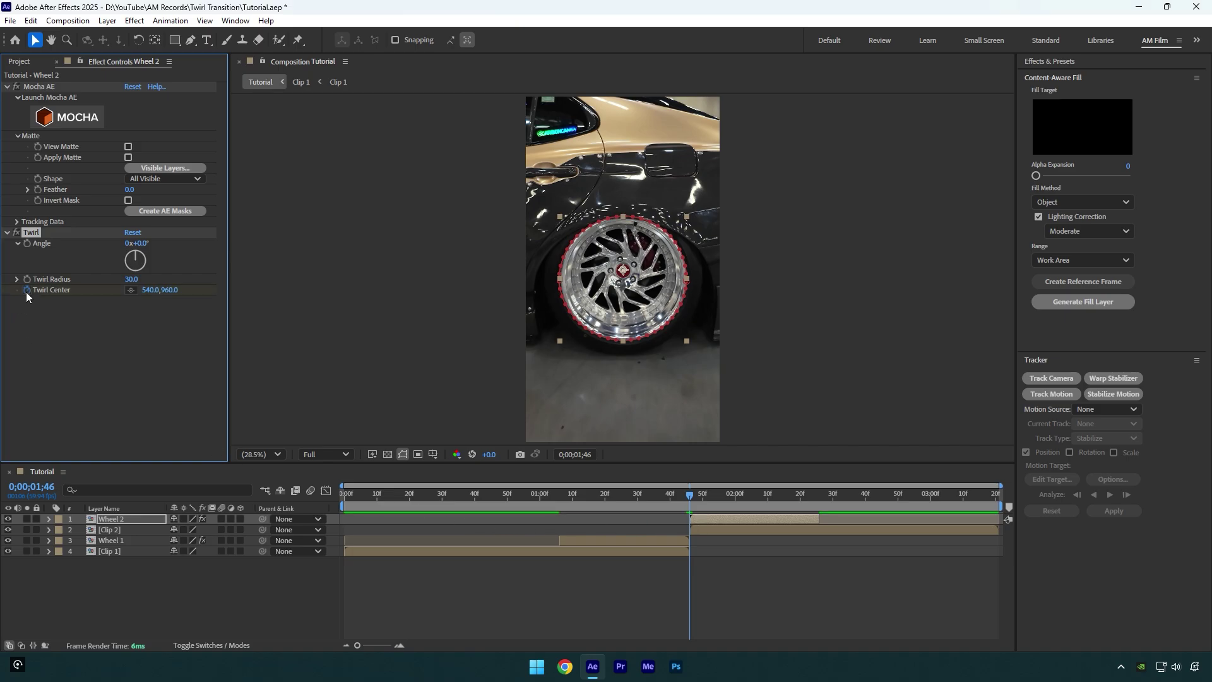
left_click_drag(174, 290, 225, 284)
Adjust Wheel 2's Twirl Center to follow the wheel at 0;00;01;59, 0;00;02;16 and 0;00;02;25.
left_click_drag(691, 496, 732, 494)
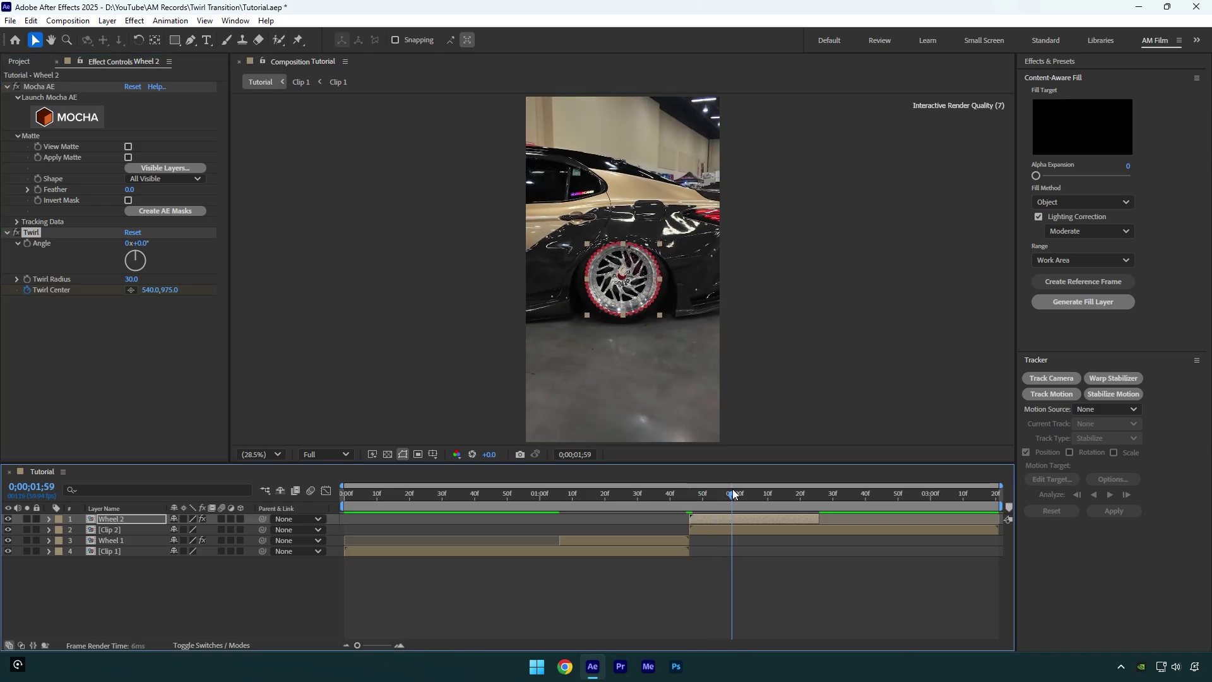
left_click_drag(170, 290, 174, 289)
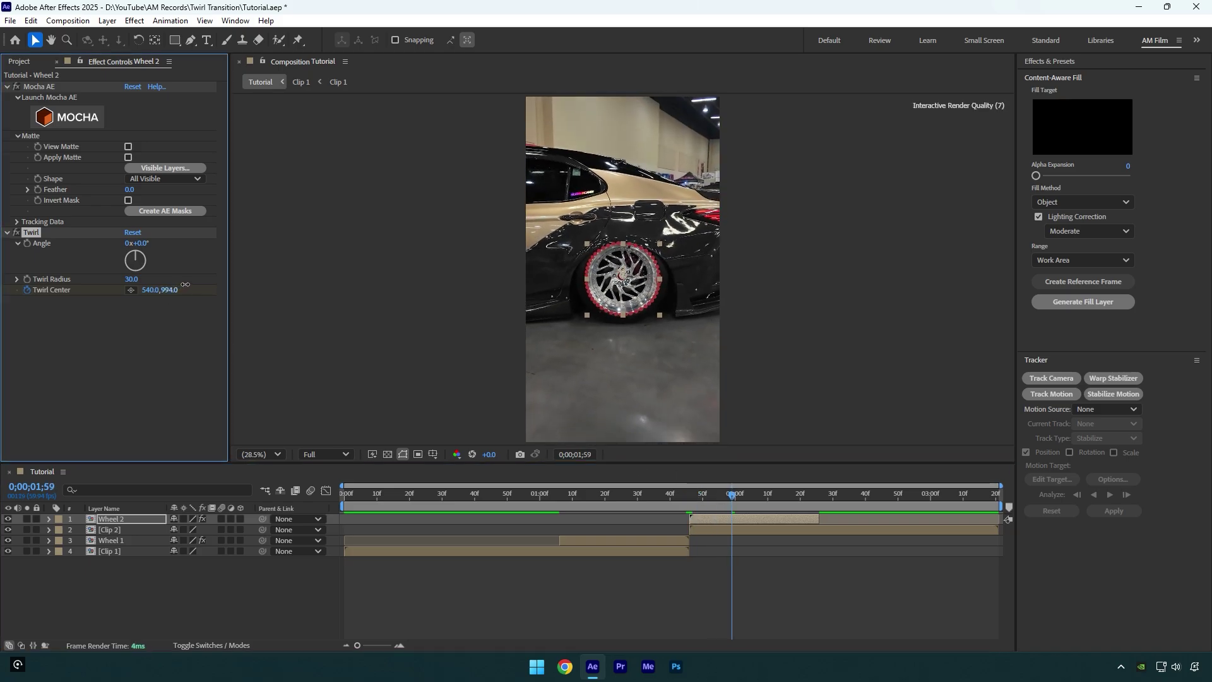
left_click_drag(742, 504, 788, 490)
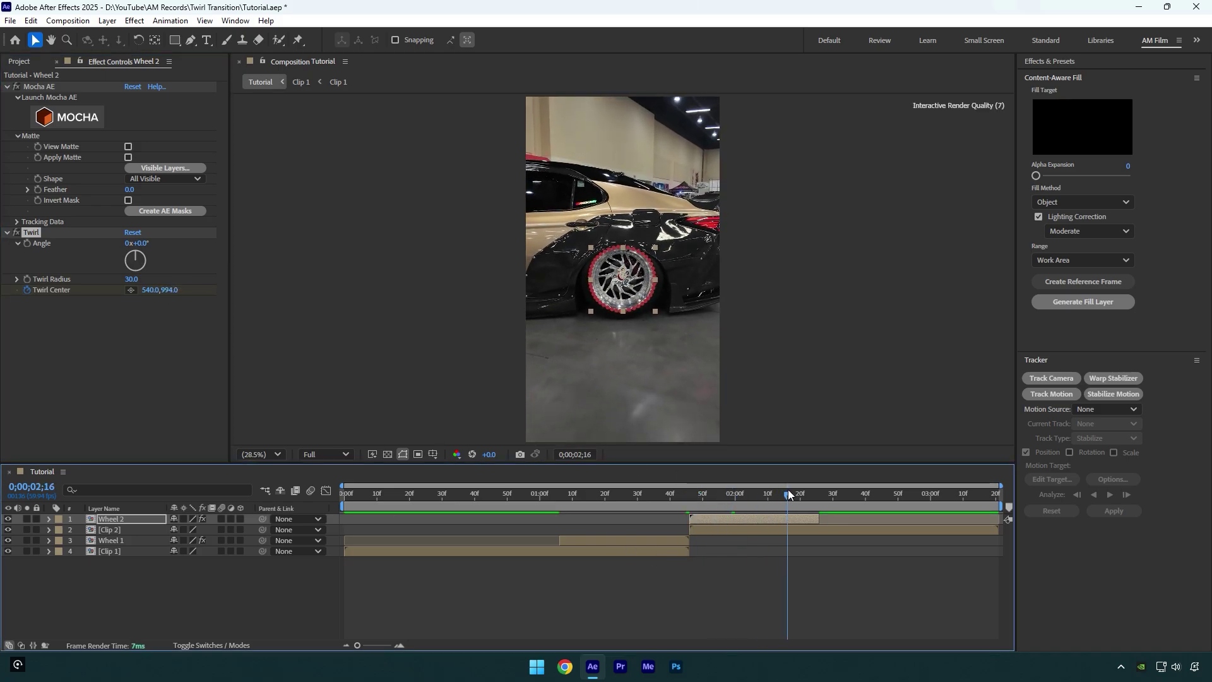
left_click_drag(174, 290, 177, 289)
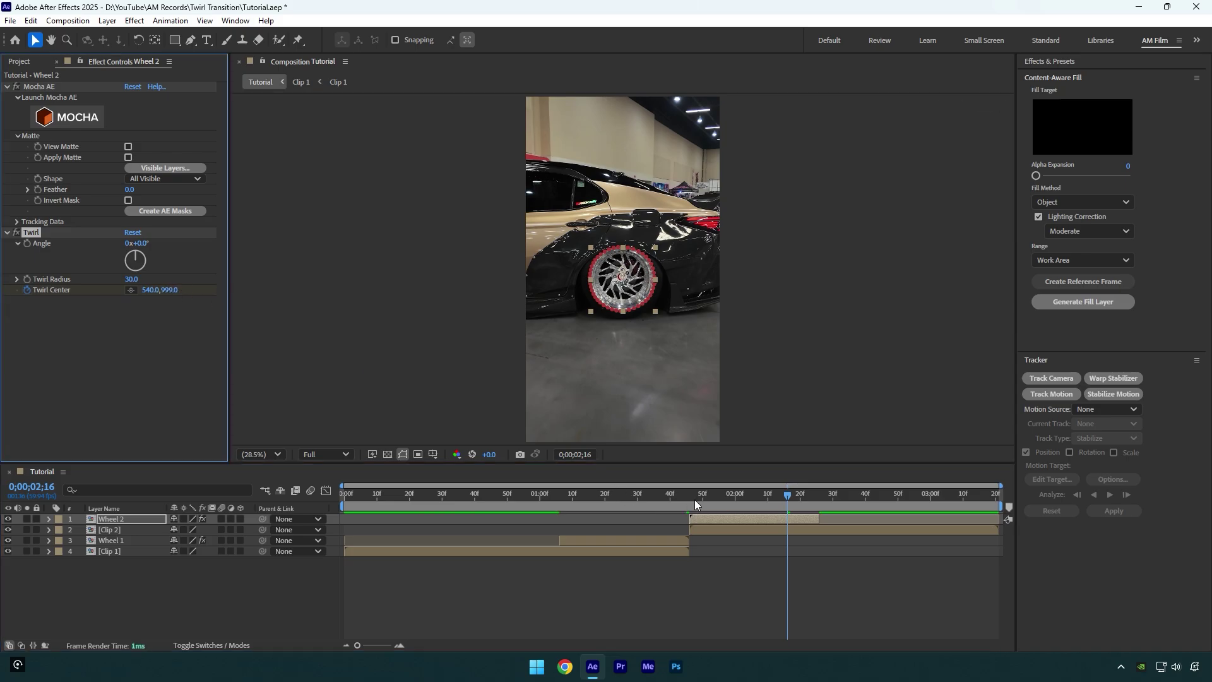
left_click_drag(793, 496, 816, 491)
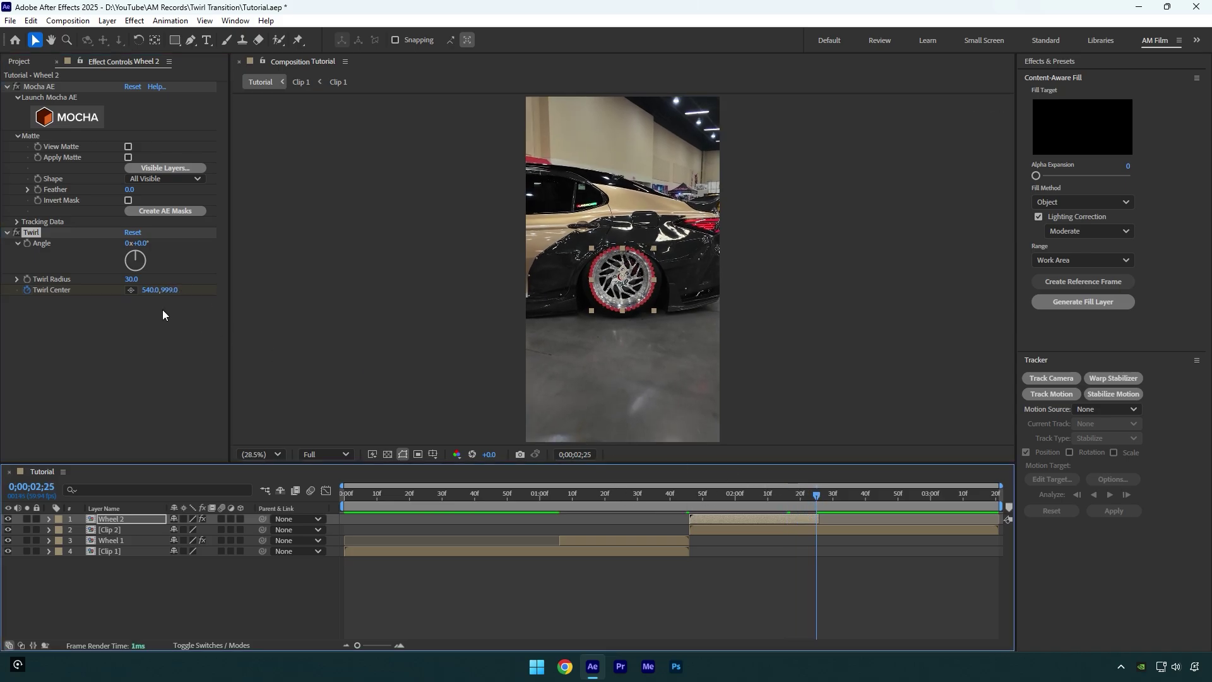
left_click_drag(169, 290, 168, 288)
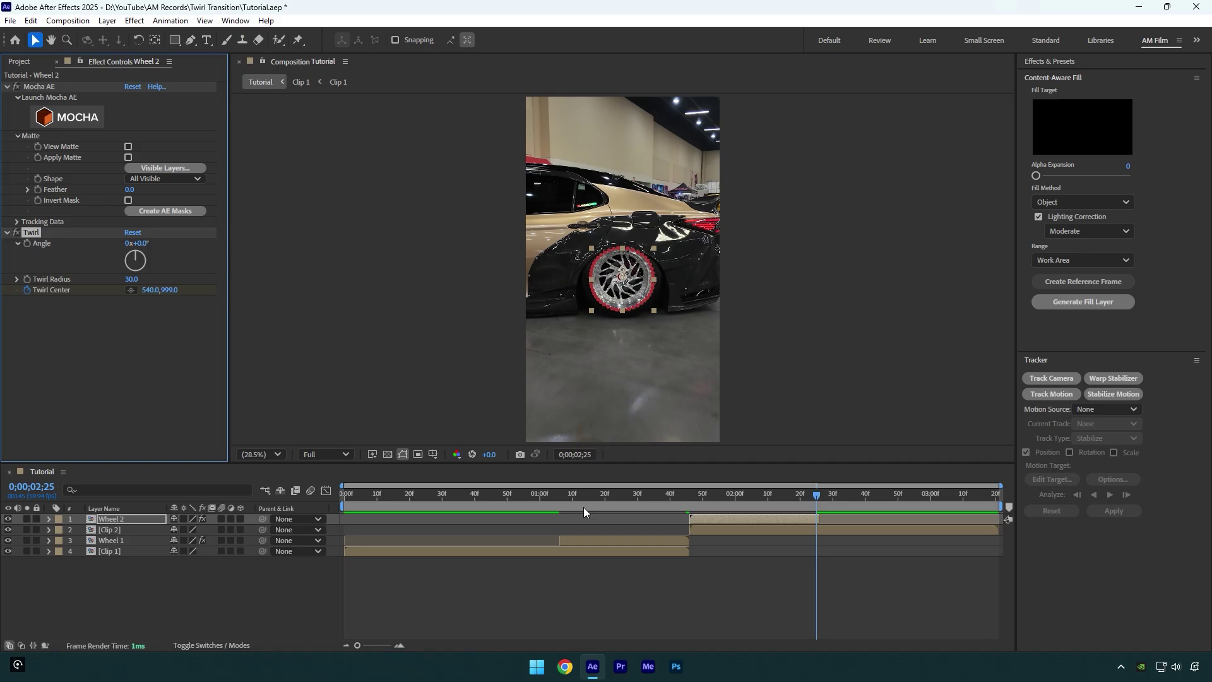
left_click_drag(829, 497, 691, 494)
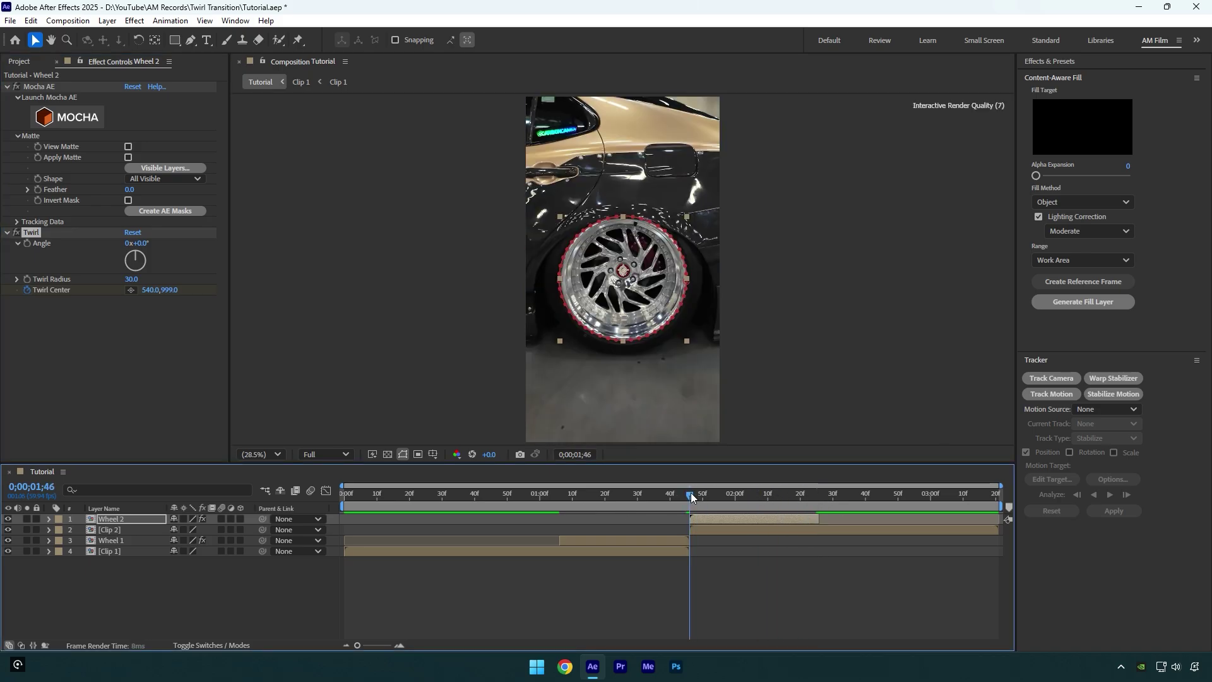
Give Wheel 2 twirl radius 8, angle -300° at 0;00;01;46 and 0° at 0;00;02;25, then preview.
left_click(131, 280)
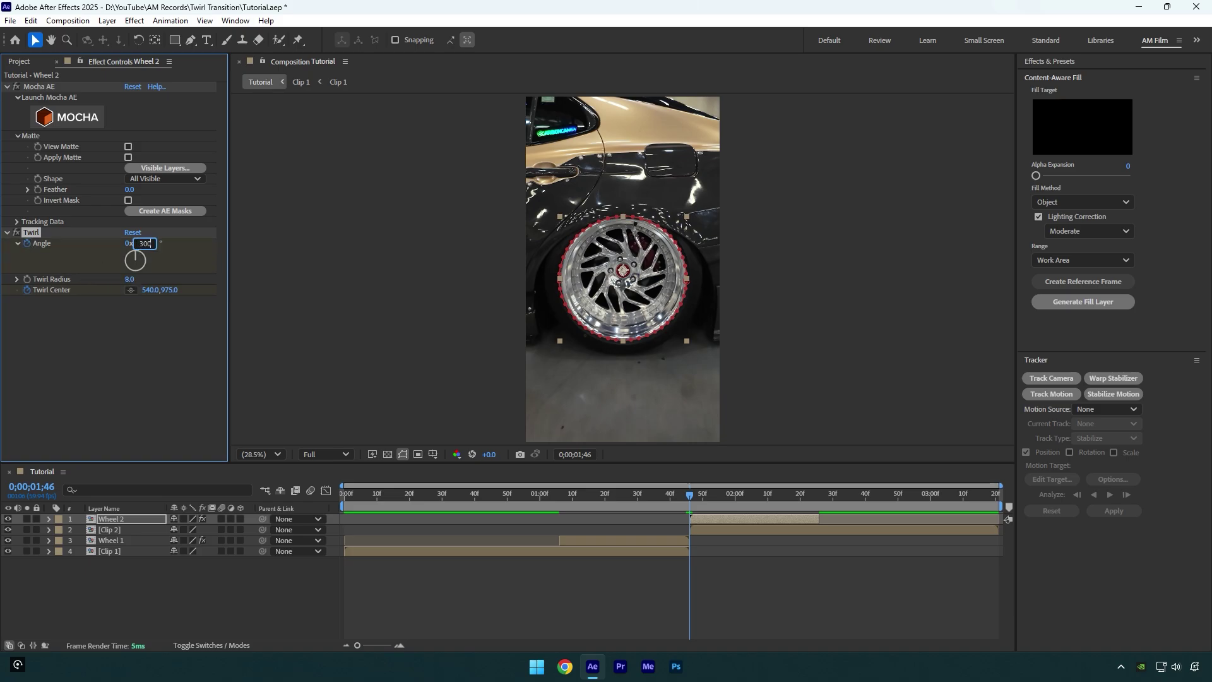
key("Return")
left_click_drag(701, 499, 816, 492)
left_click(142, 243)
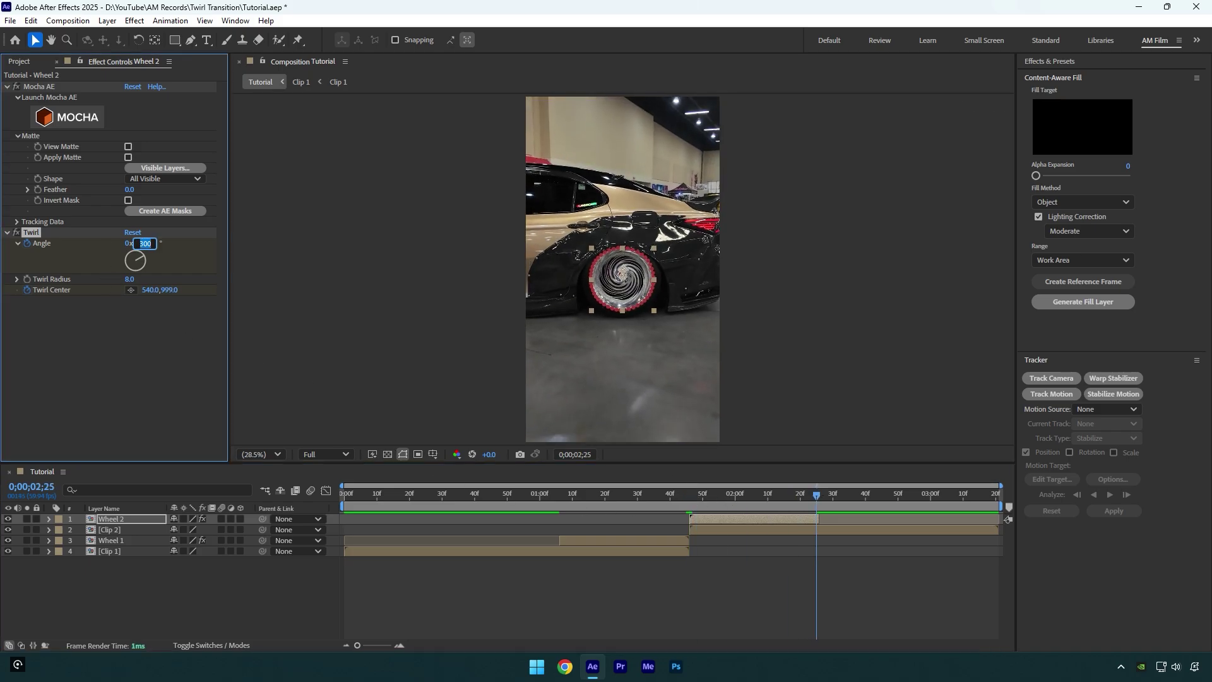
type("0")
key("Return")
left_click_drag(726, 500, 540, 498)
key("space")
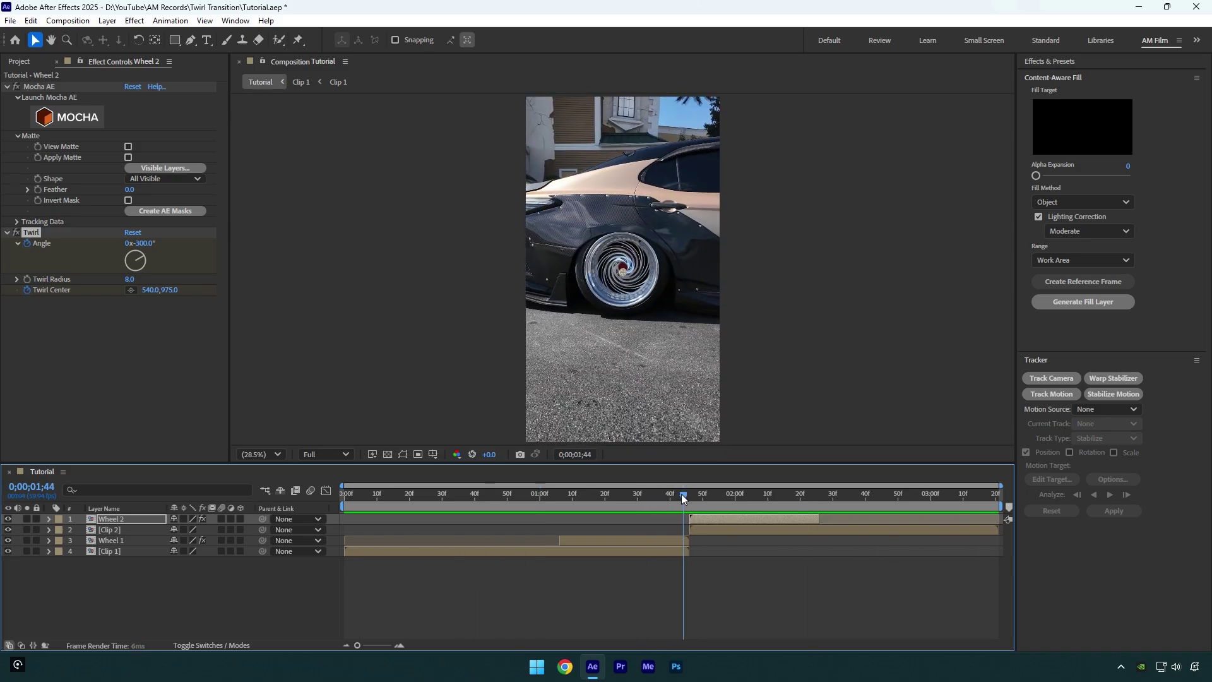
Apply easy ease to both of Wheel 1's Twirl Angle keyframes.
left_click(683, 494)
left_click(669, 544)
key("u")
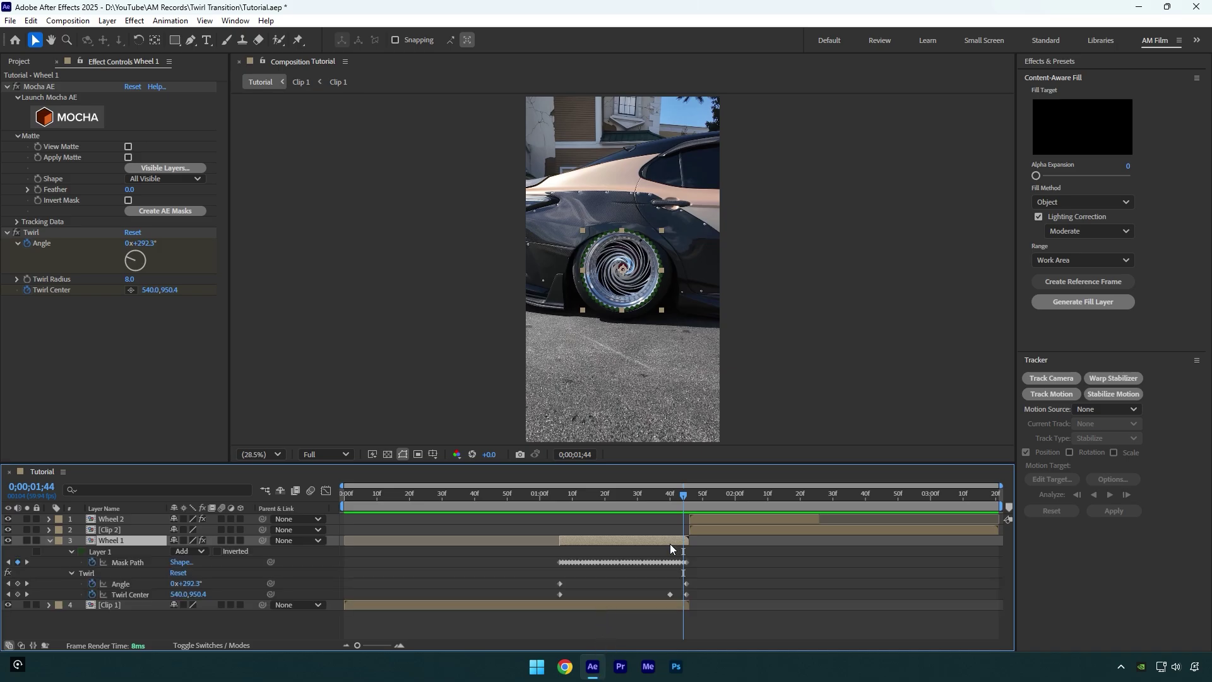
left_click(118, 585)
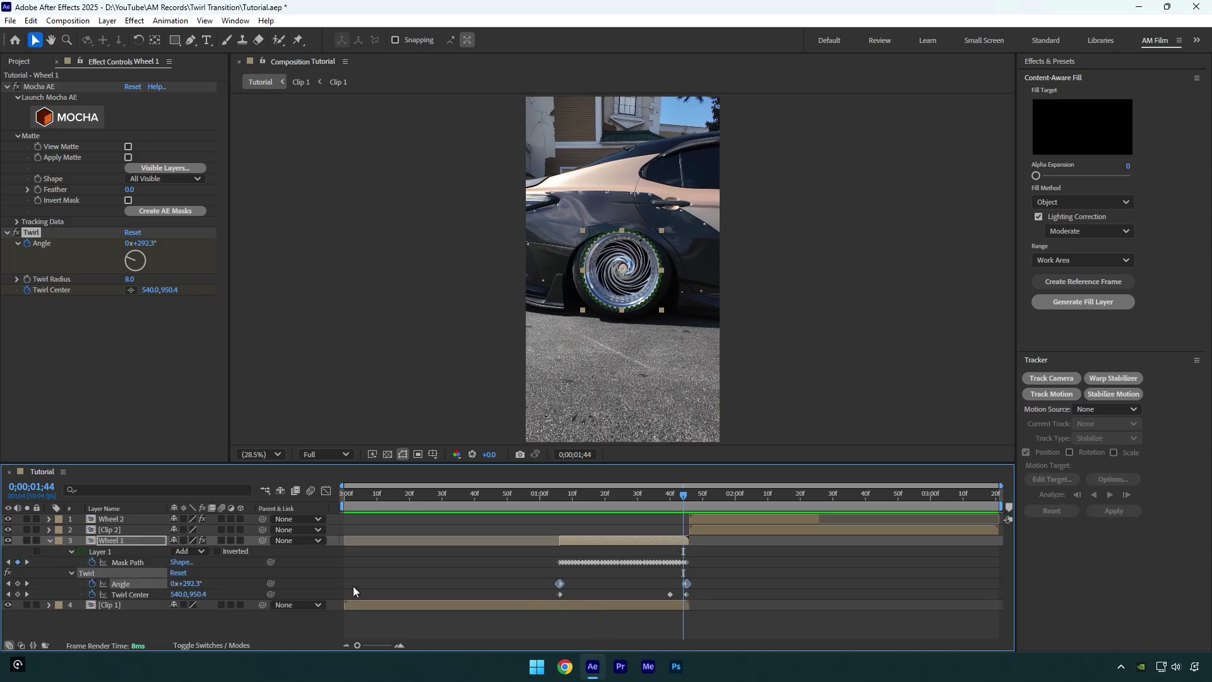
key("F9")
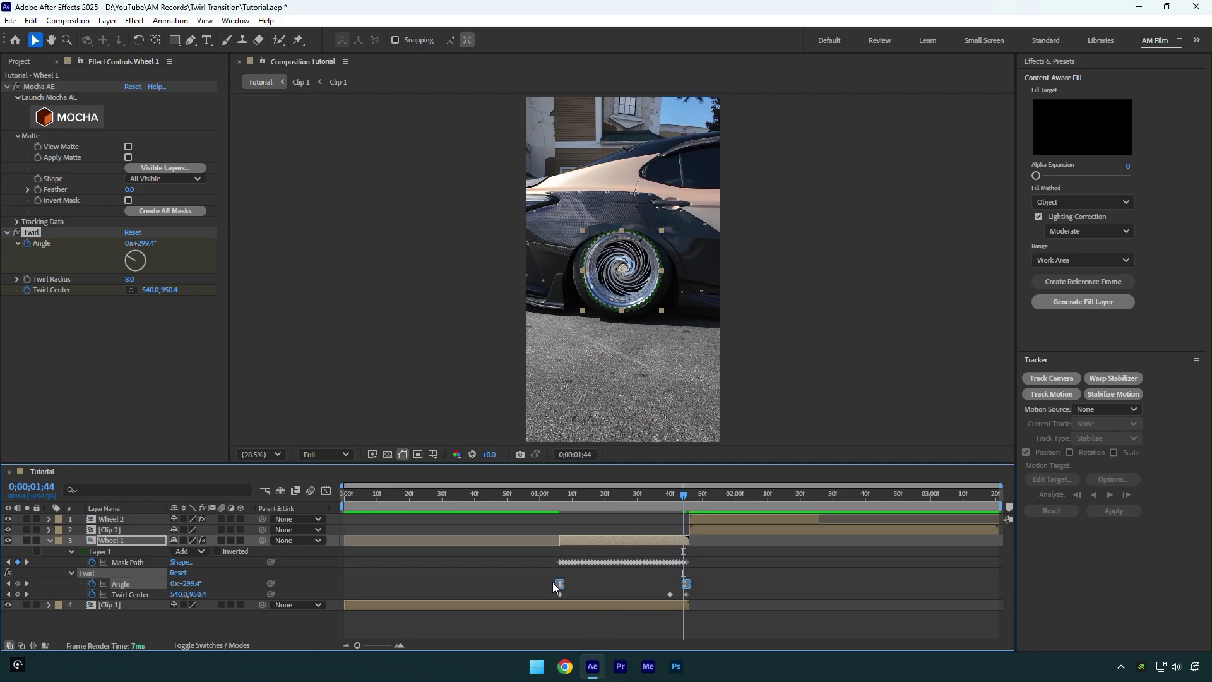
In the speed graph, drag Wheel 1's angle influence right so speed peaks at the cut.
left_click(326, 492)
right_click(467, 568)
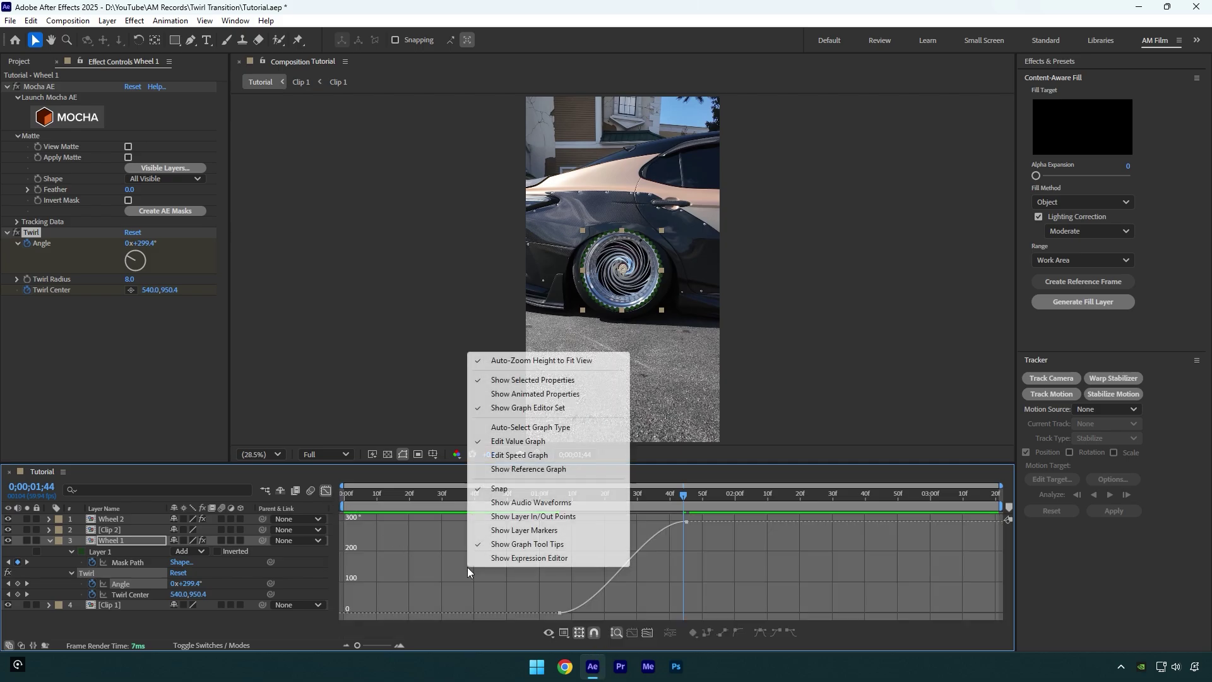
left_click(519, 455)
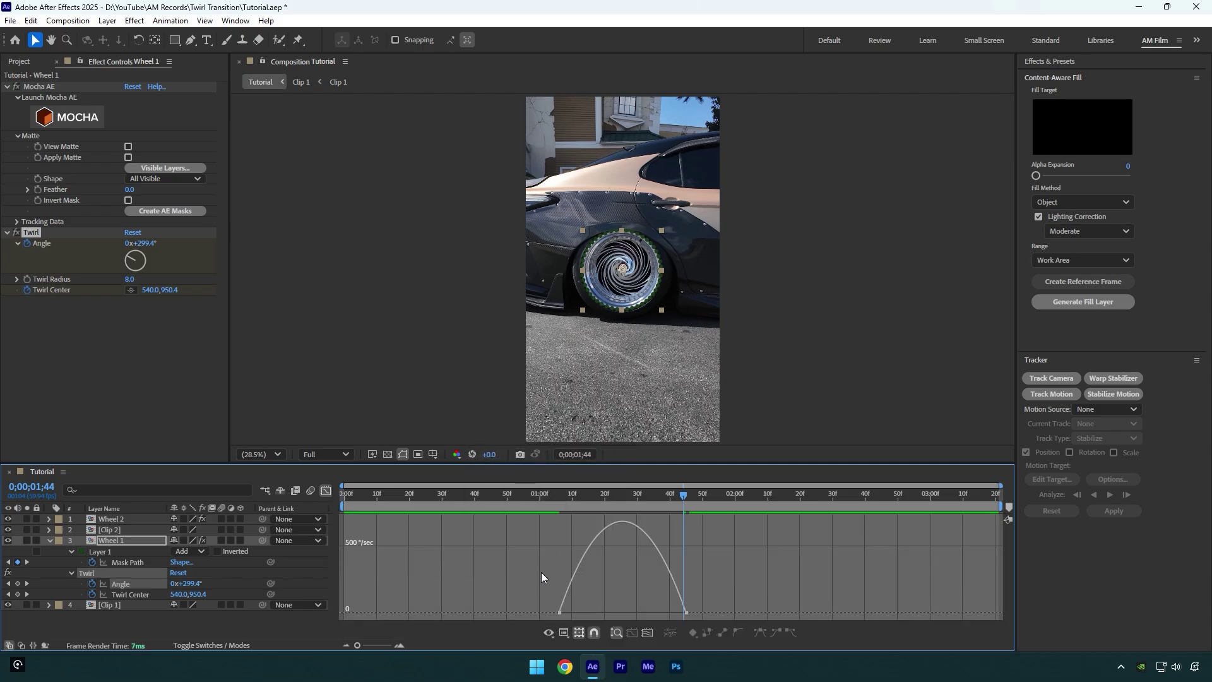
left_click_drag(585, 620, 691, 617)
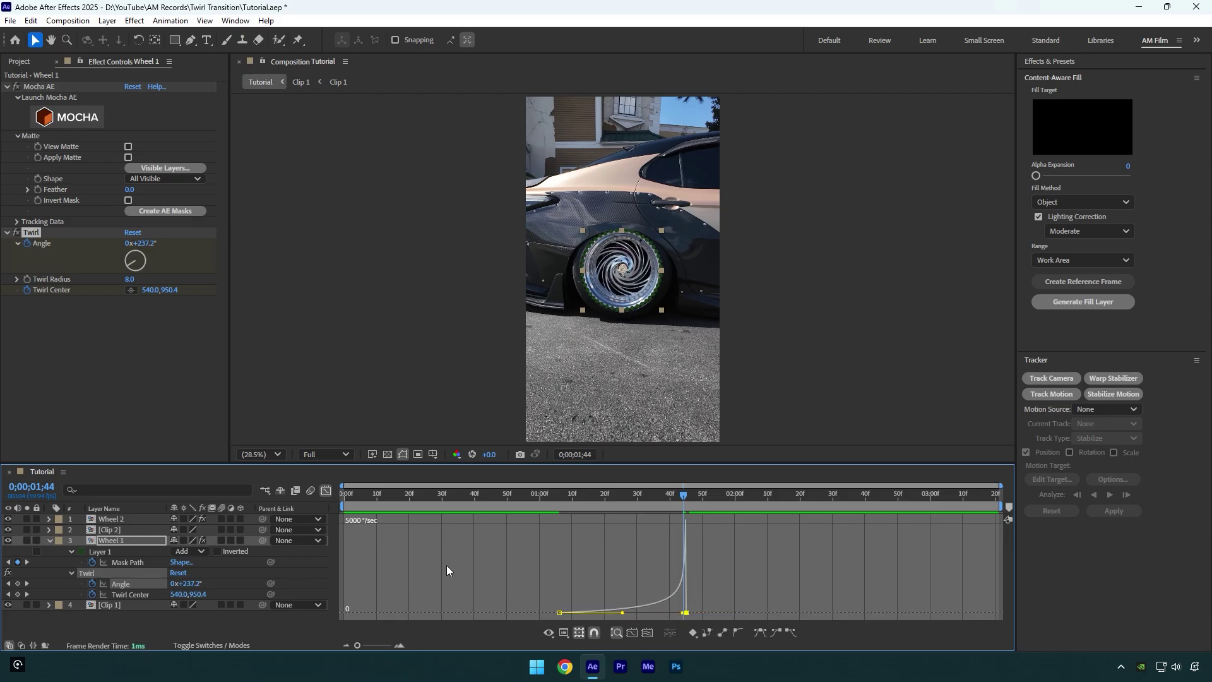
left_click(325, 491)
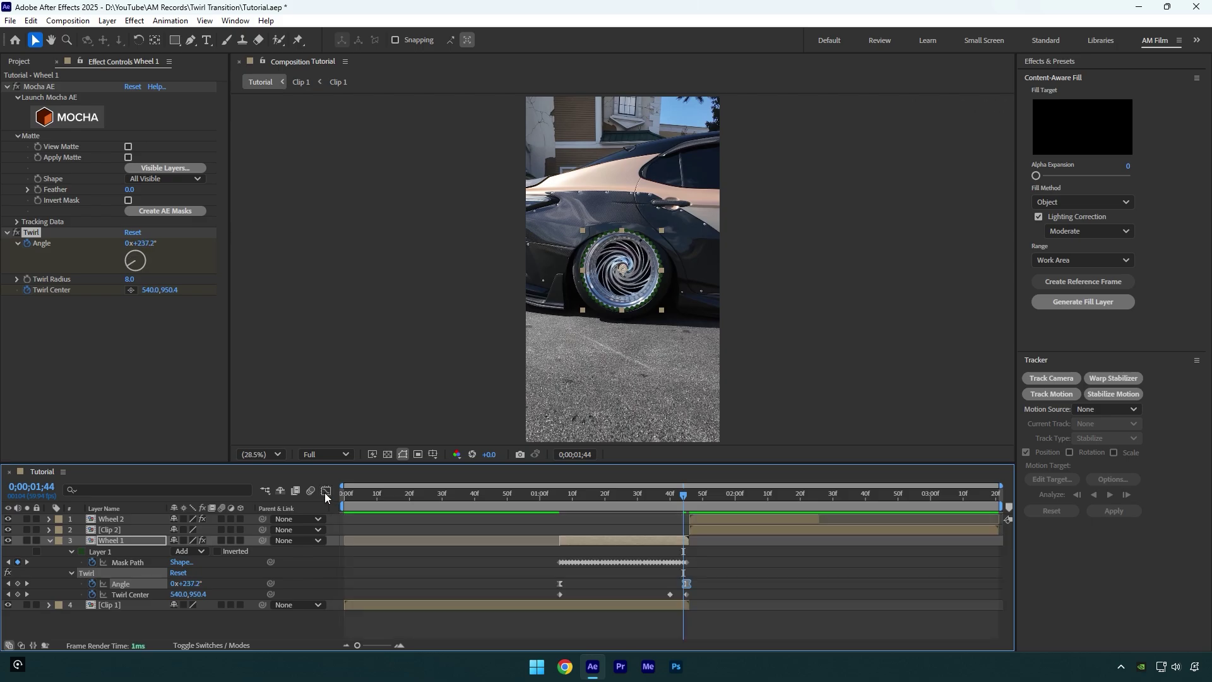
Apply easy ease to both of Wheel 2's Twirl Angle keyframes.
left_click(699, 521)
key("u")
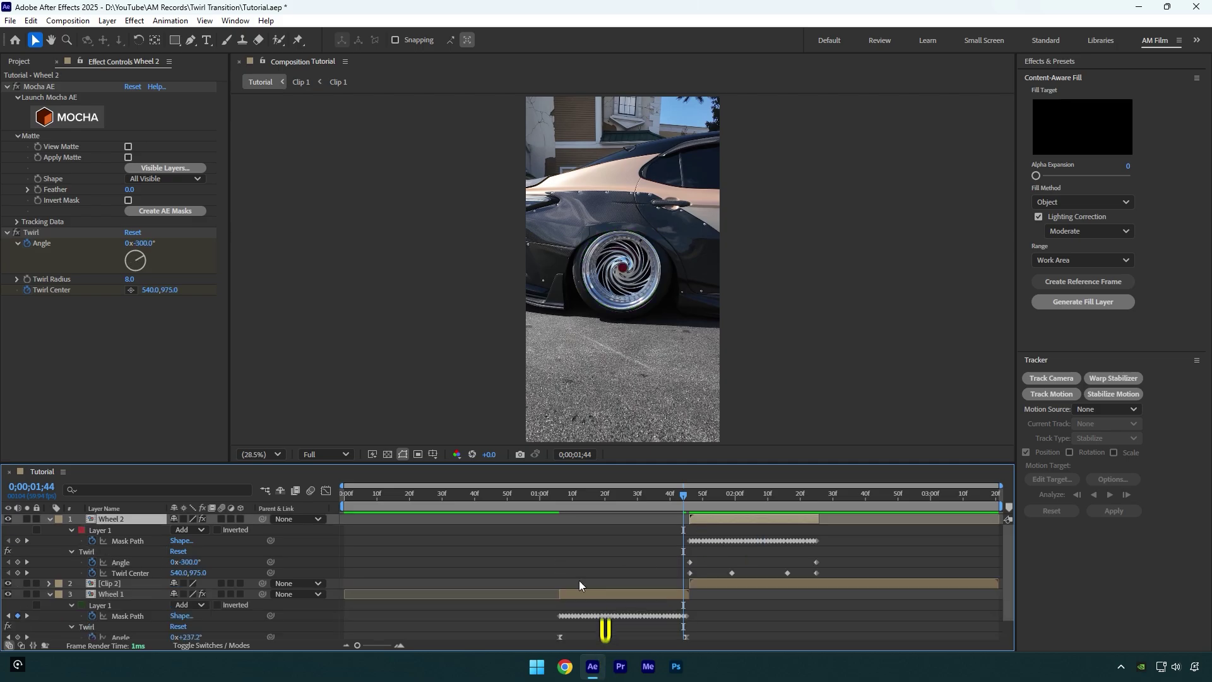
left_click(132, 564)
key("F9")
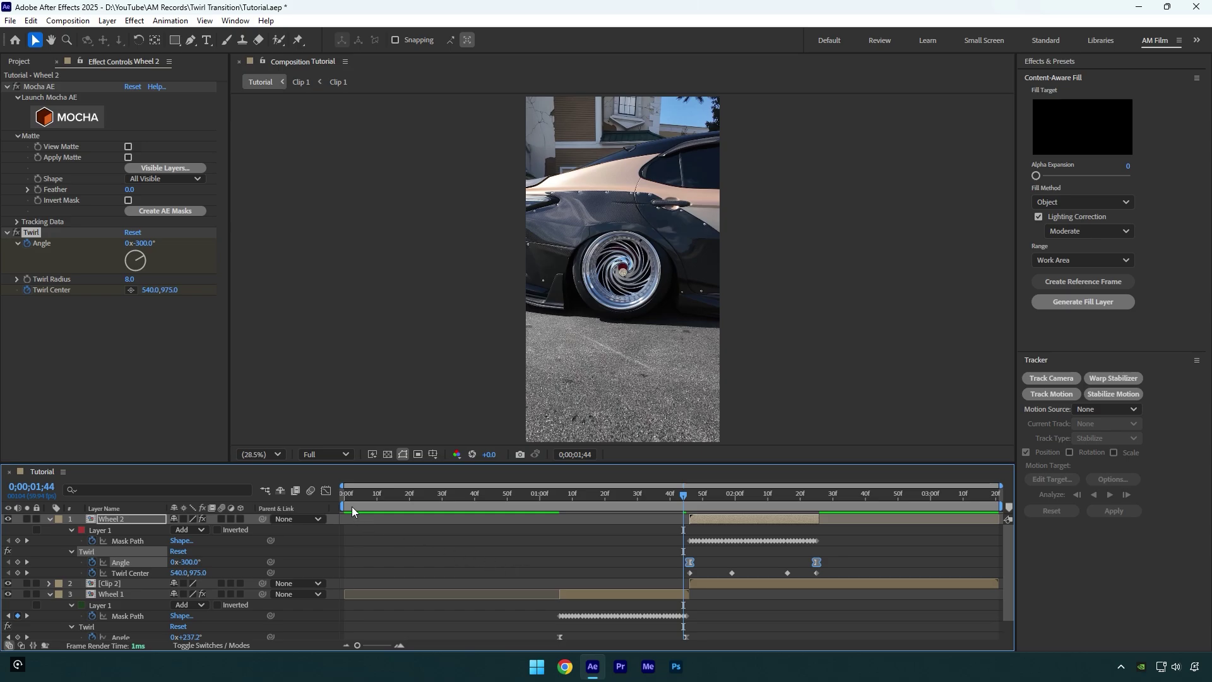
Drag Wheel 2's speed graph handles left so speed spikes after the cut, then preview.
left_click(326, 491)
left_click_drag(823, 592, 691, 616)
left_click_drag(686, 505, 548, 509)
key("space")
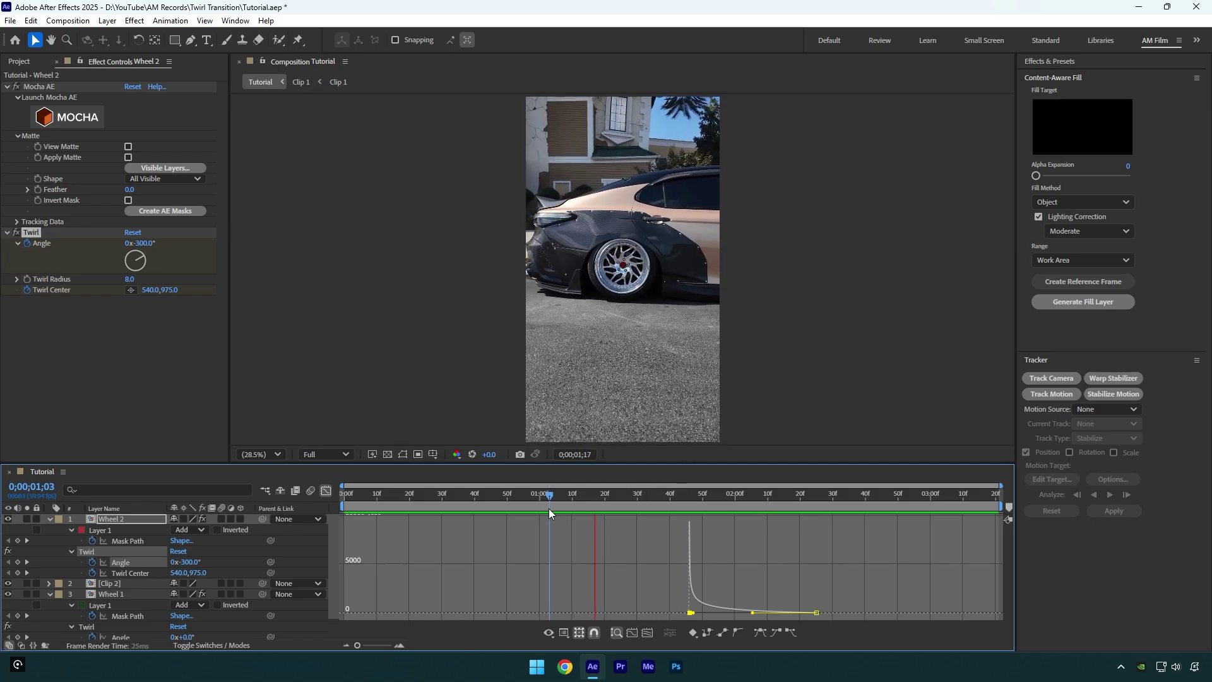